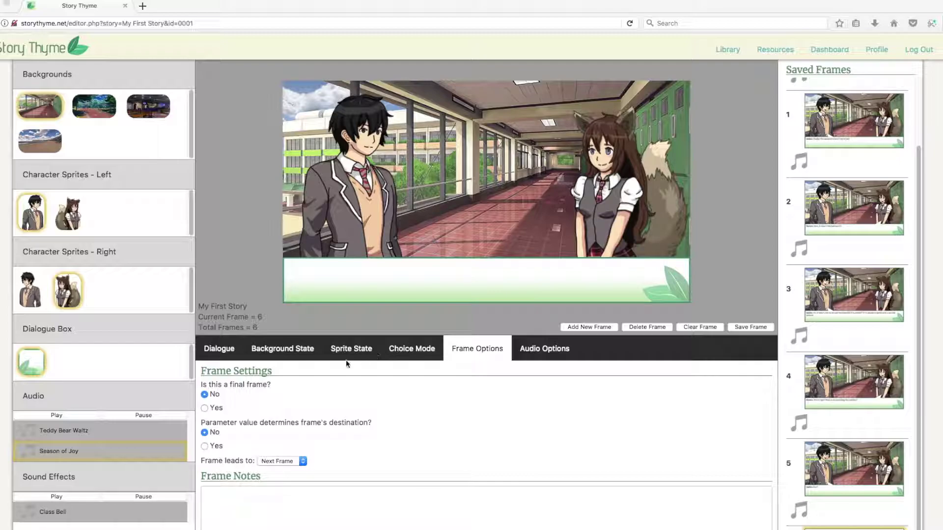
Give frame 6 a Left Thinking pointer, speaker "Jaiden" and the dialogue "Hmm... Where should we go?".
left_click(219, 352)
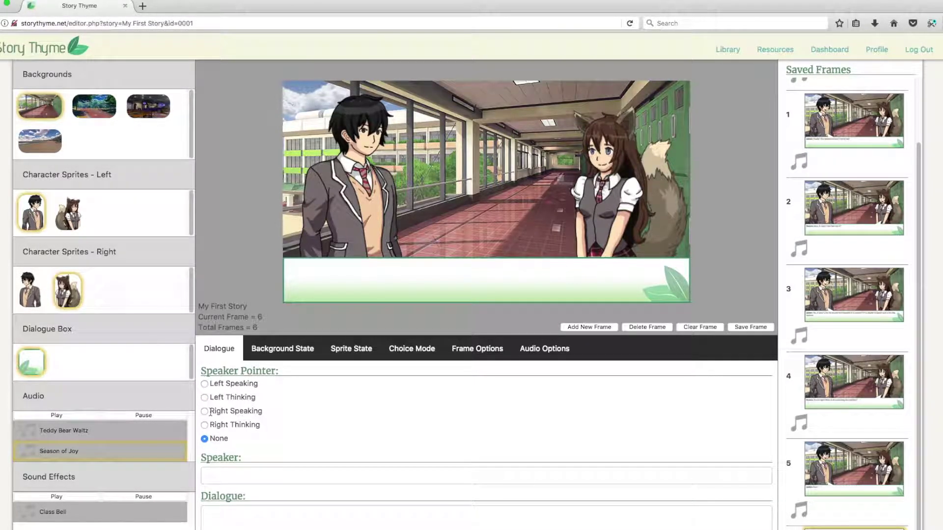
left_click(205, 398)
type("Jaiden")
key("Tab")
type("Hmm")
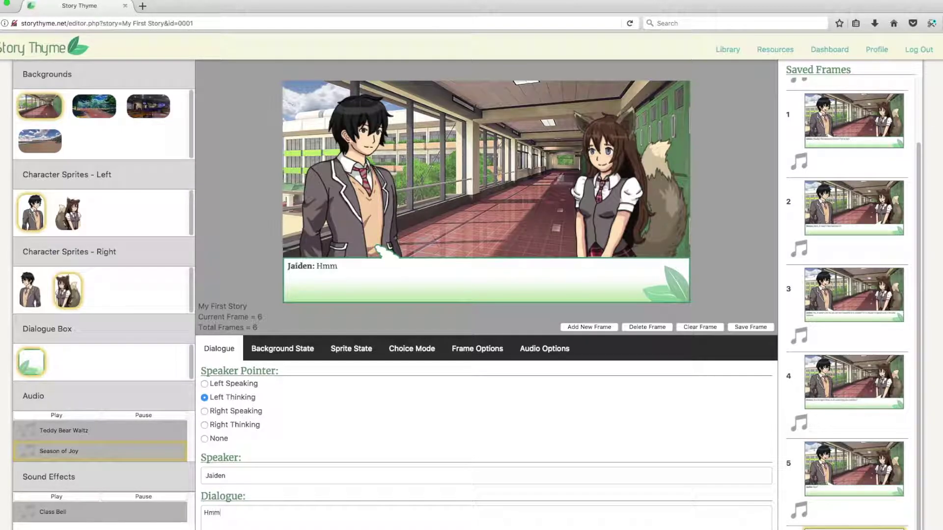
type("... Where should we go?")
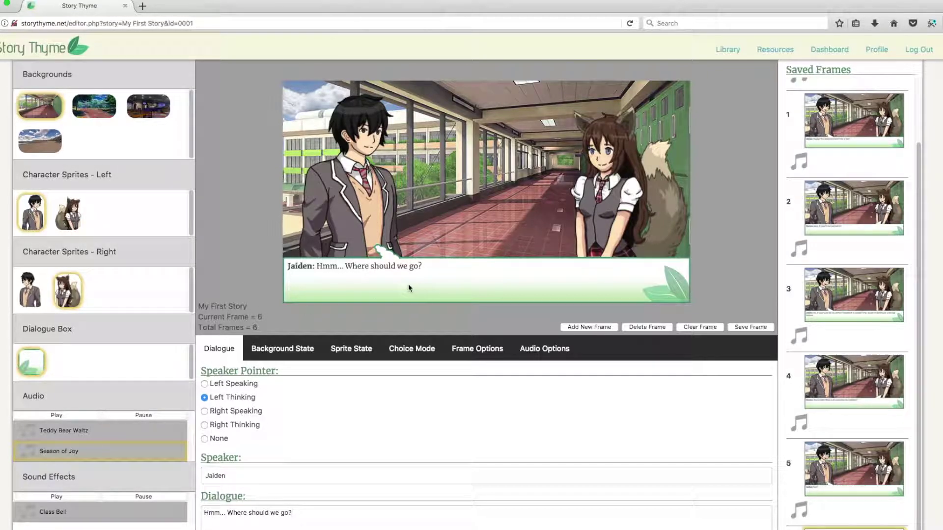
Enable choice mode for frame 6 and set Choice 1's display text to "The park sounds fun".
left_click(425, 350)
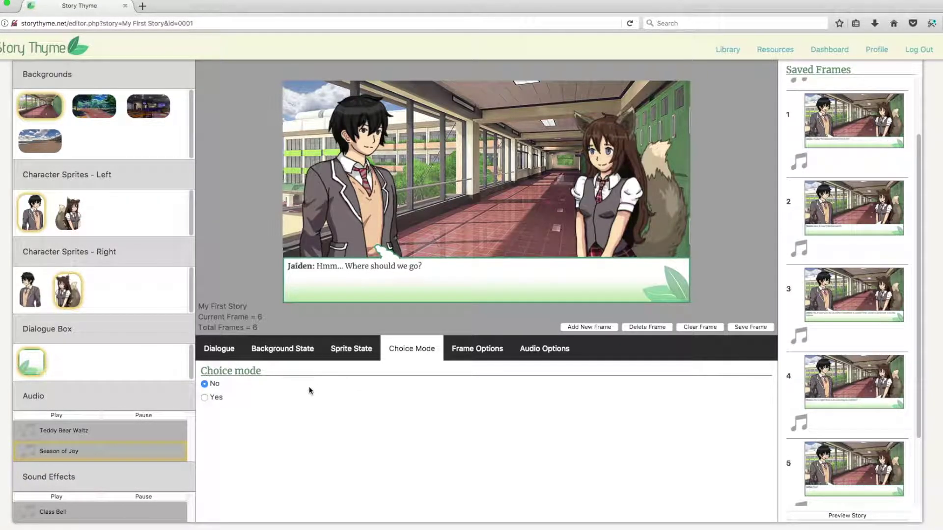
left_click(205, 398)
scroll(280, 404, "down", 1)
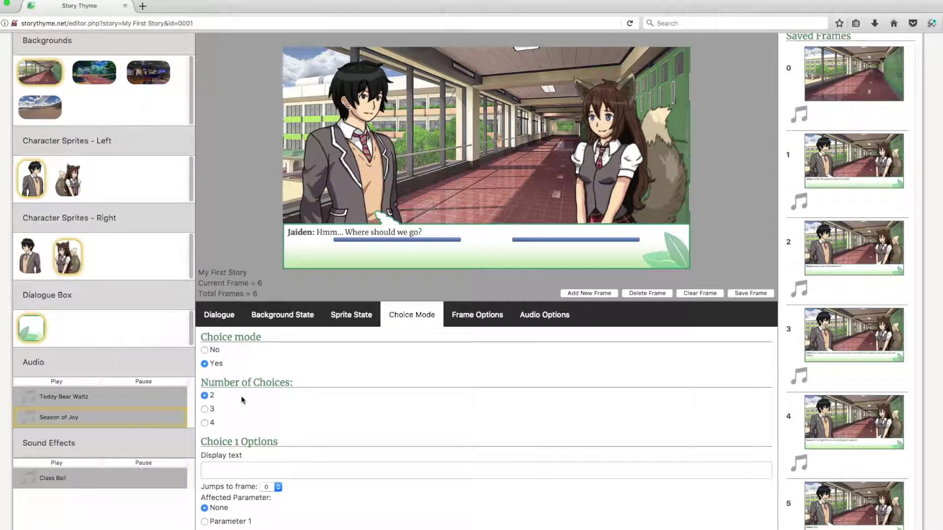
scroll(326, 413, "down", 1)
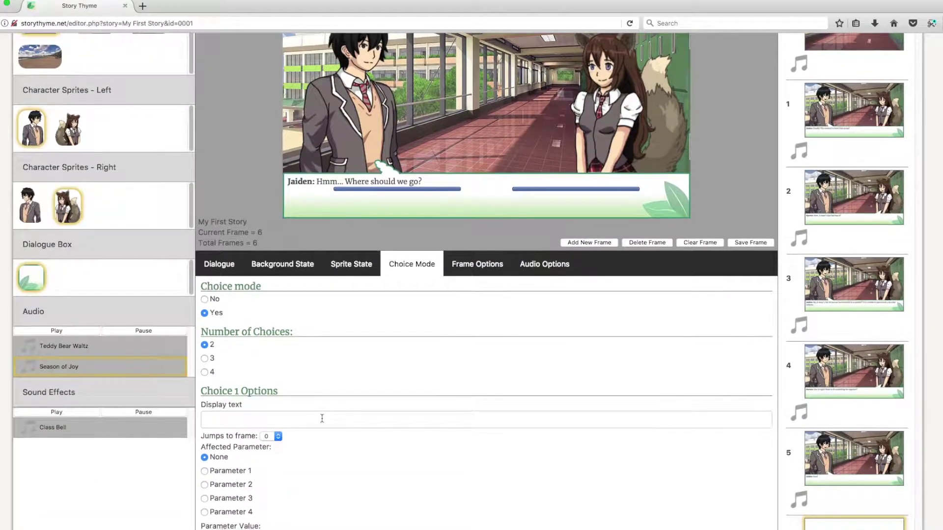
left_click(321, 419)
type("The ")
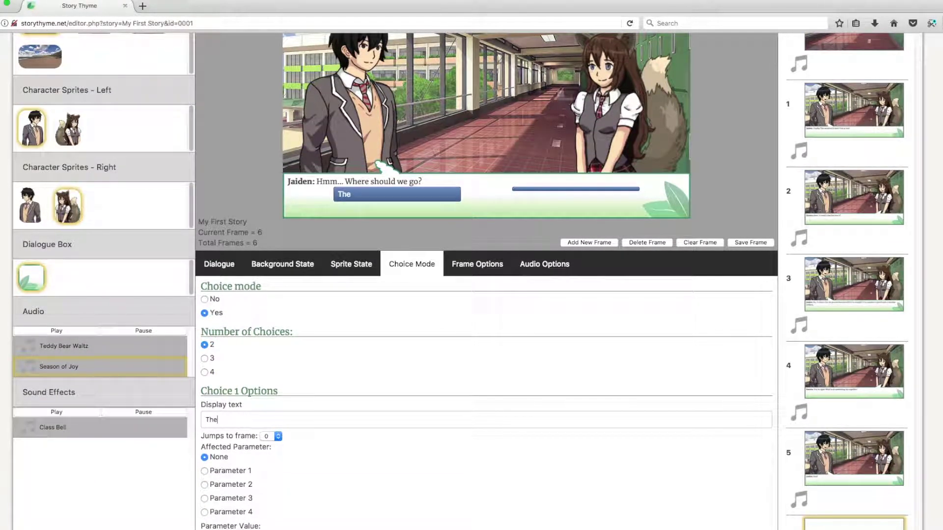
type("park sounds fun")
Set Choice 2's display text to "It's a perfect day for the beach" and save frame 6.
scroll(300, 466, "down", 3)
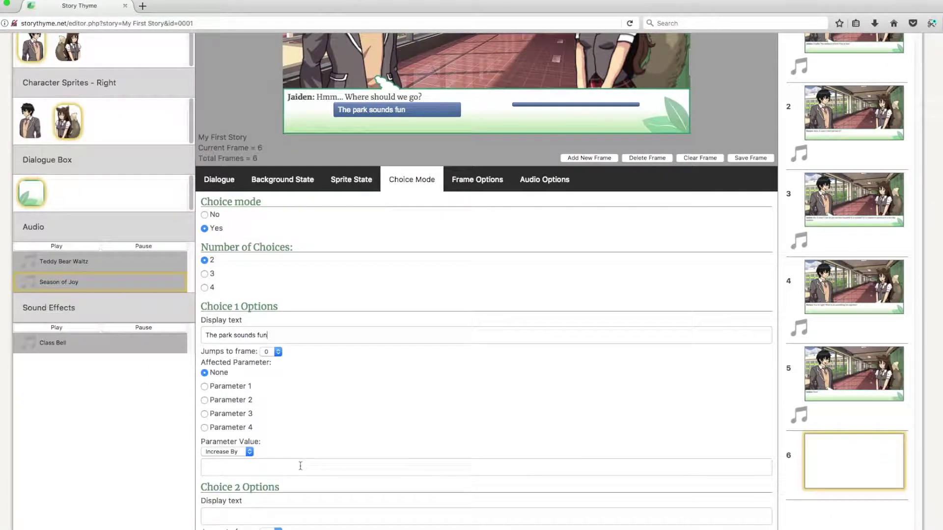
scroll(299, 467, "down", 2)
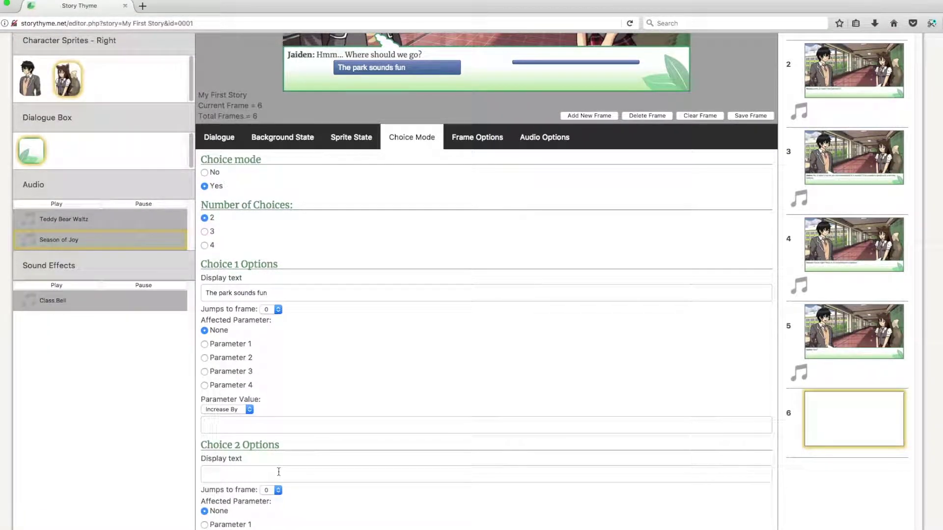
type("It's")
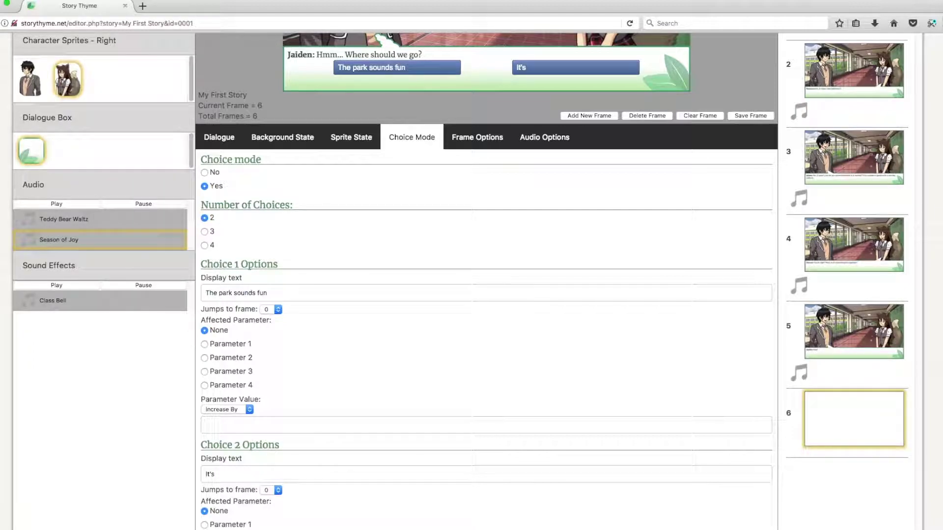
type(" a perfect day for the beach")
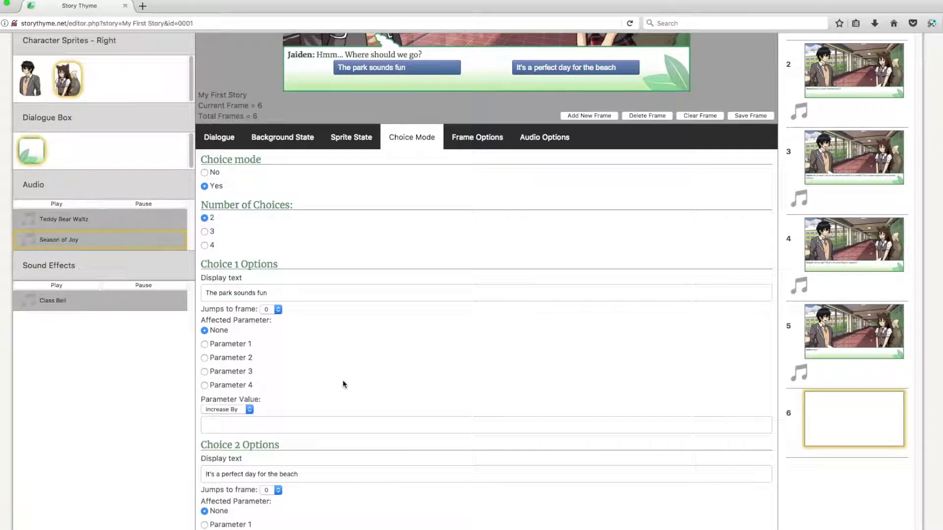
scroll(343, 384, "up", 2)
scroll(343, 384, "up", 5)
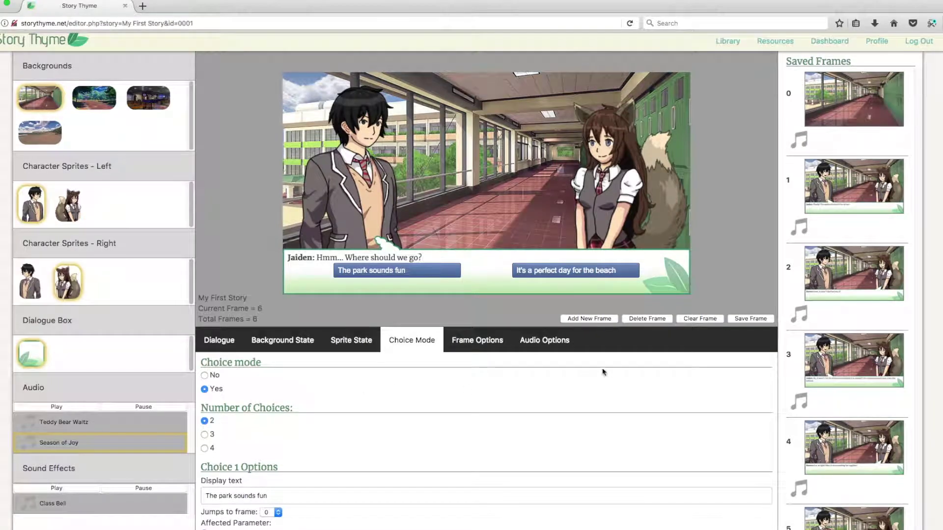
left_click(744, 320)
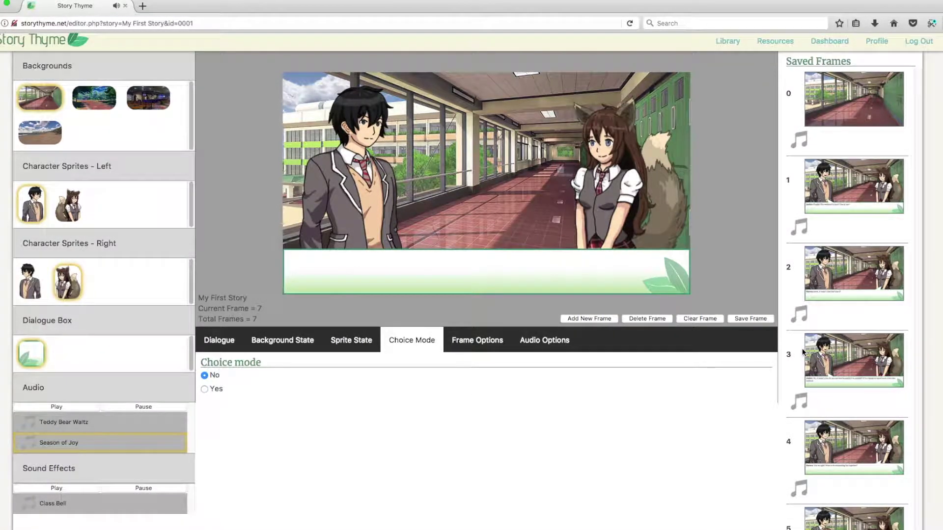
Set the right character's sprite state in frame 7 to the smiling expression with closed eyes.
scroll(803, 352, "down", 3)
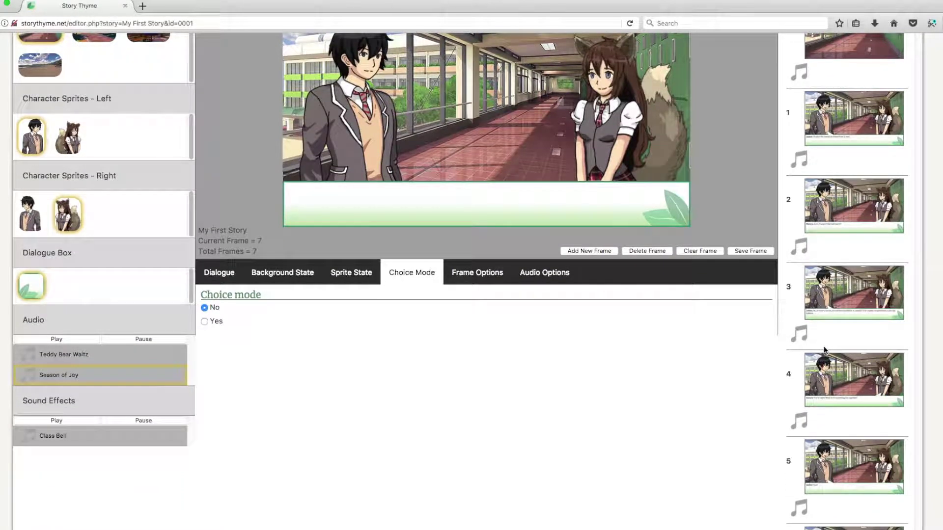
scroll(816, 351, "down", 5)
scroll(825, 351, "down", 2)
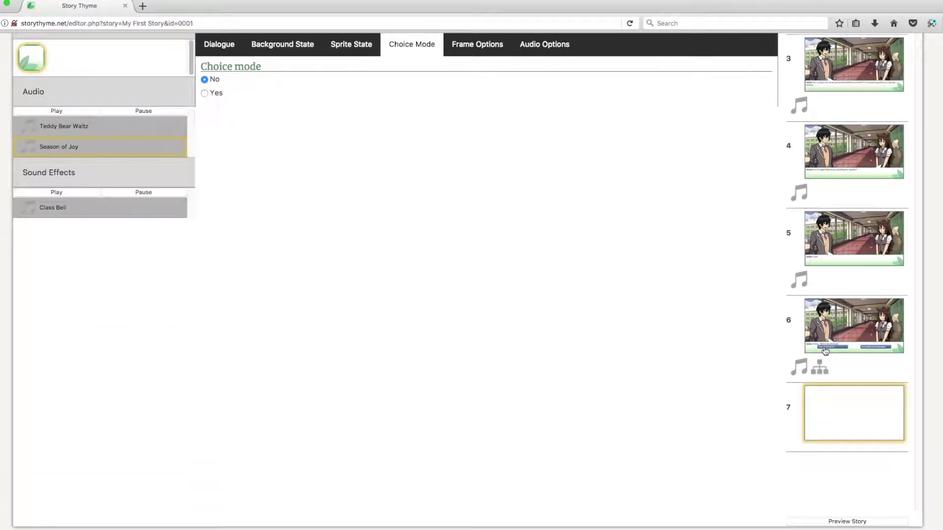
scroll(727, 343, "up", 6)
scroll(727, 345, "up", 1)
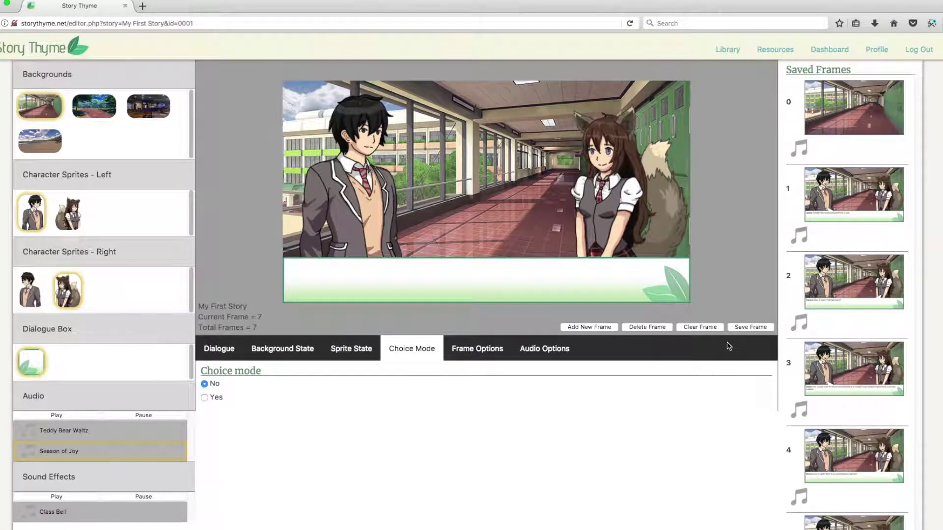
left_click(352, 348)
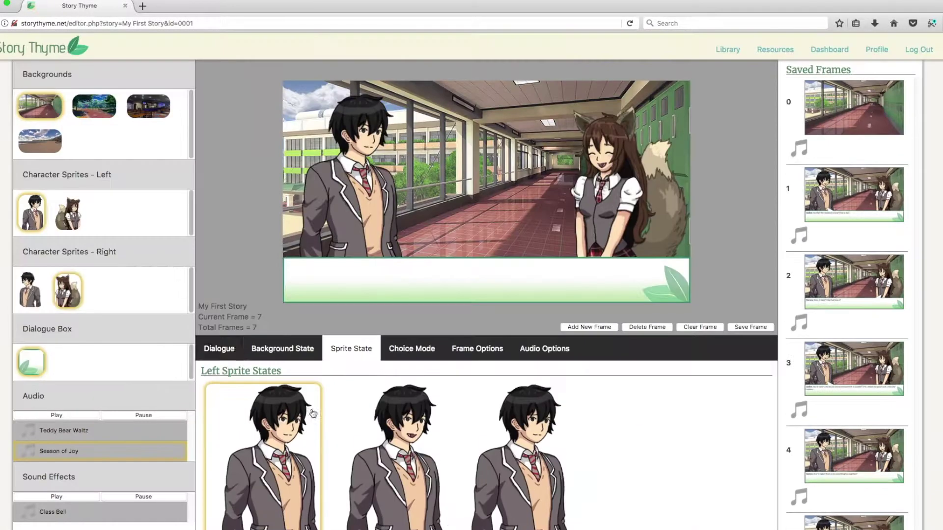
Give frame 7 a Right Speaking pointer, speaker "Karura" and dialogue "The park sounds fun! Let's go!", and save the frame.
left_click(219, 349)
left_click(205, 411)
type("Karura")
key("Tab")
type("The park sounds fun! Let's go!")
left_click(751, 327)
Build and save frame 8 with the daytime park background, no characters, and narration about Jaiden and Karura spending the rest of the sunny day there.
left_click(32, 212)
left_click(67, 289)
left_click(94, 106)
left_click(344, 515)
type("Jaiden and Karura spent the rest of the day in the park. They walked along the trails and enjoyed the sunny day!")
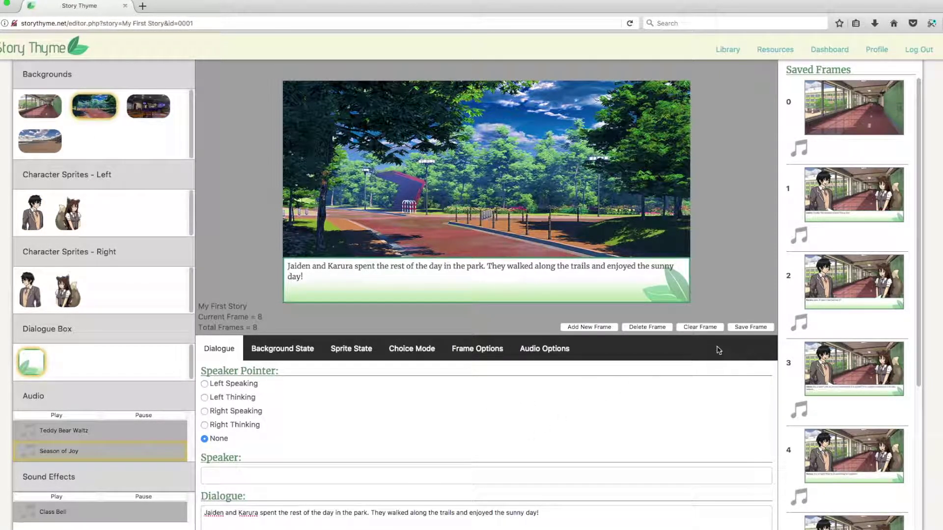
left_click(751, 327)
Set frame 9's duration type to Timed with a display time of 1000.
scroll(902, 380, "down", 2)
left_click_drag(918, 281, 919, 474)
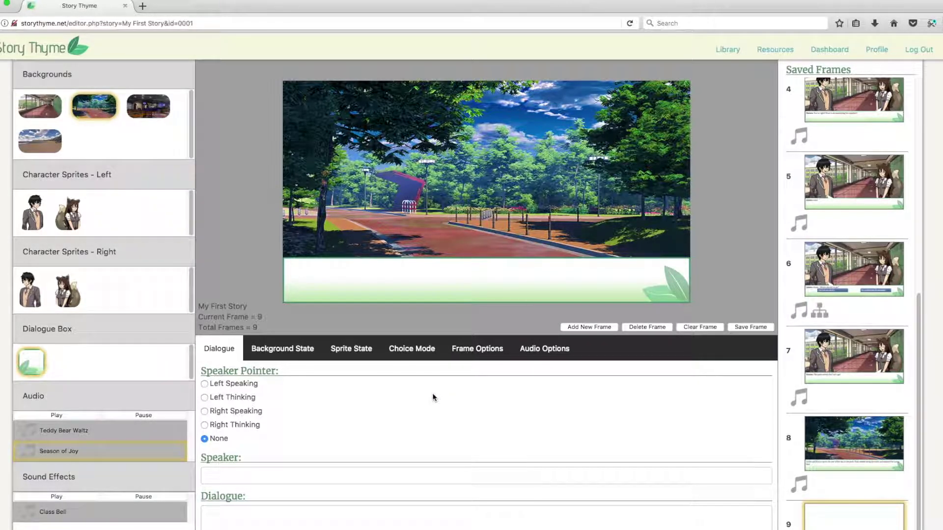
left_click(476, 348)
scroll(294, 415, "down", 5)
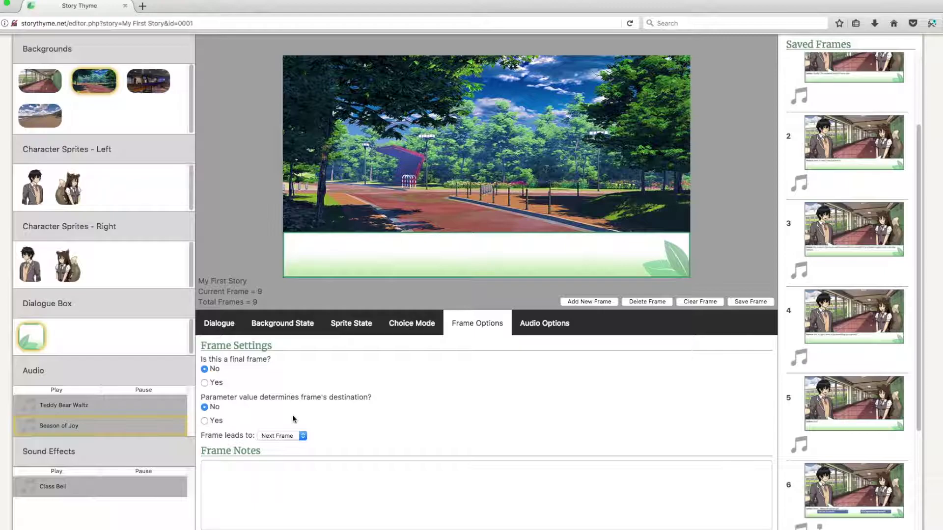
left_click(204, 479)
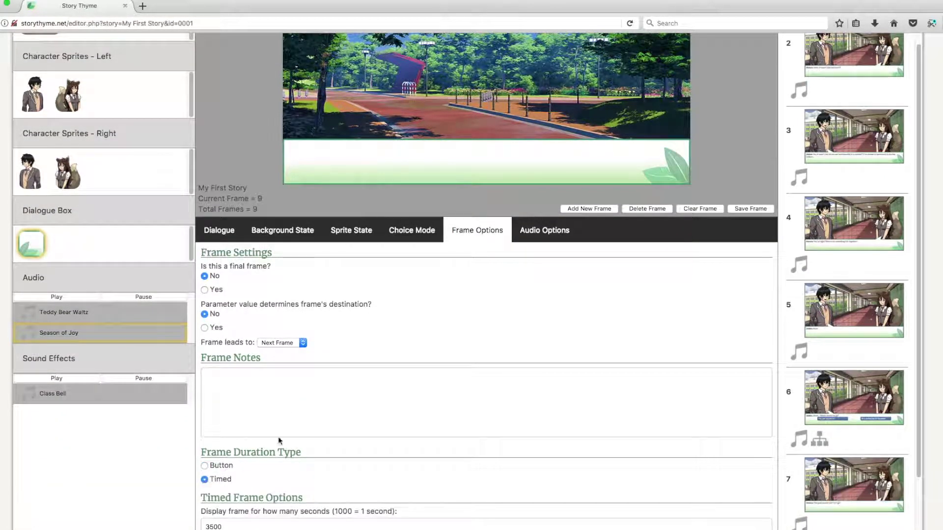
scroll(427, 367, "down", 3)
left_click_drag(226, 452, 193, 451)
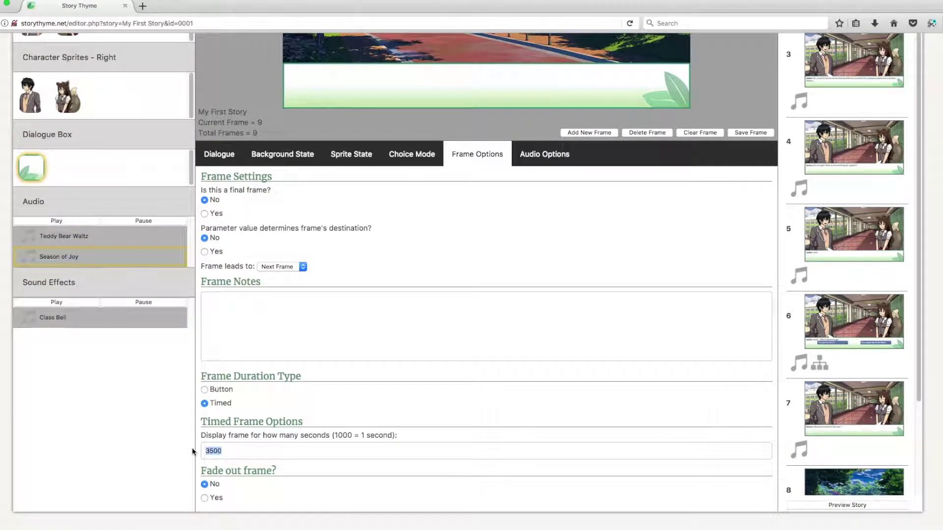
type("1000")
Enable fade out for frame 9, using the Image fade type with the night-time park picture.
left_click(205, 499)
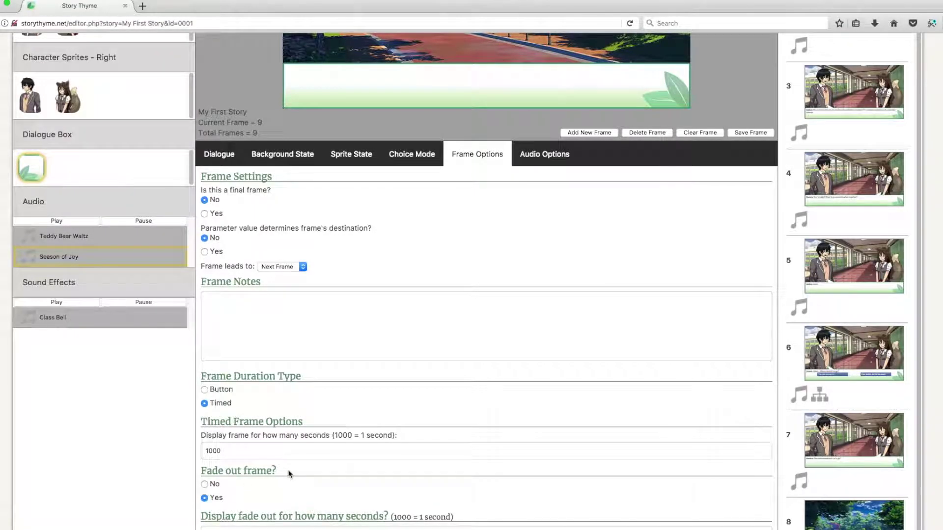
scroll(288, 474, "down", 5)
scroll(289, 474, "down", 3)
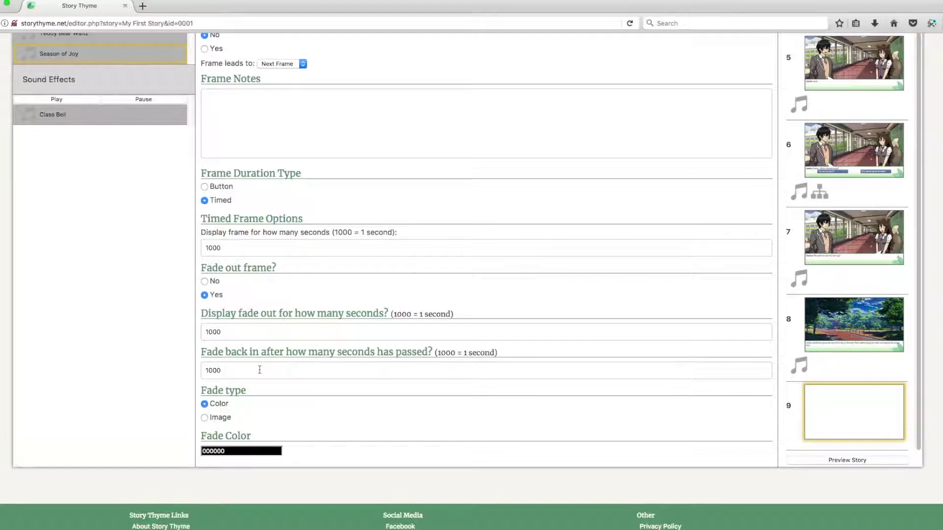
left_click_drag(240, 370, 210, 371)
left_click(234, 371)
left_click(205, 418)
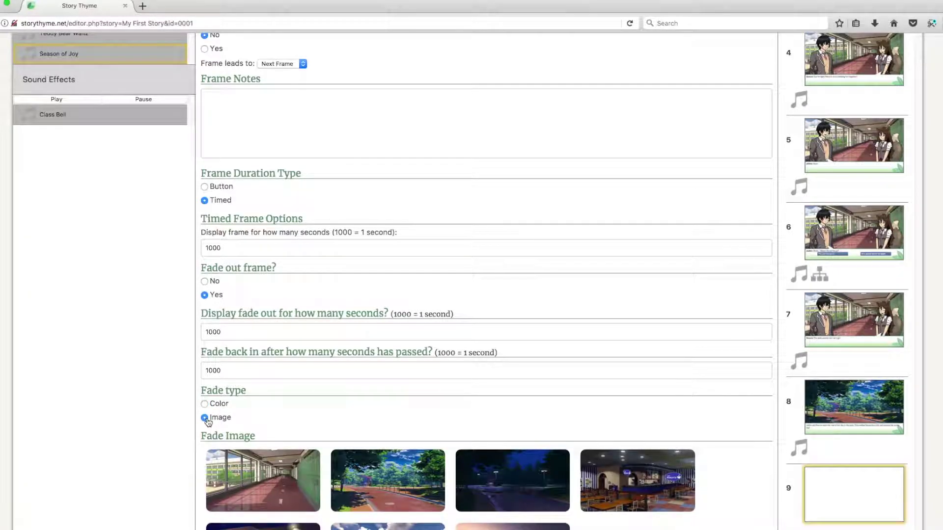
left_click(487, 469)
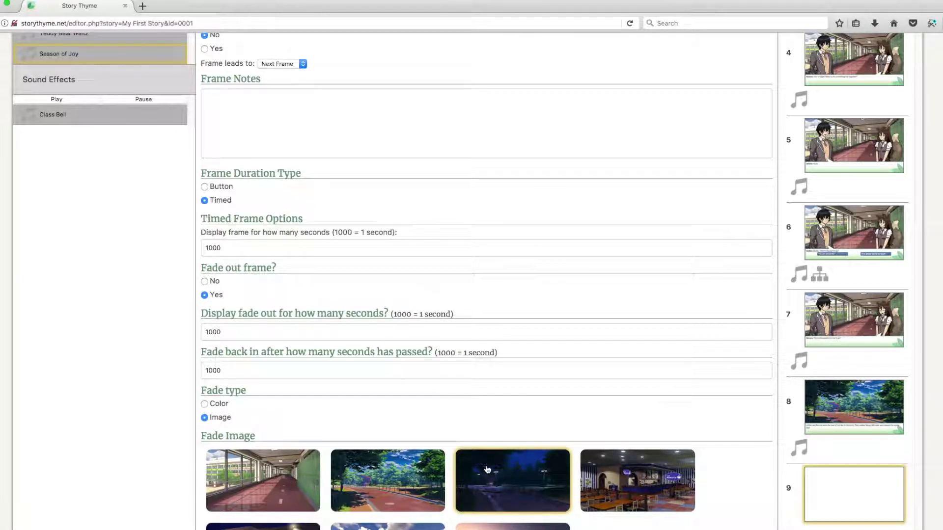
Deselect the Season of Joy audio for frame 9 and save the frame.
scroll(316, 335, "up", 3)
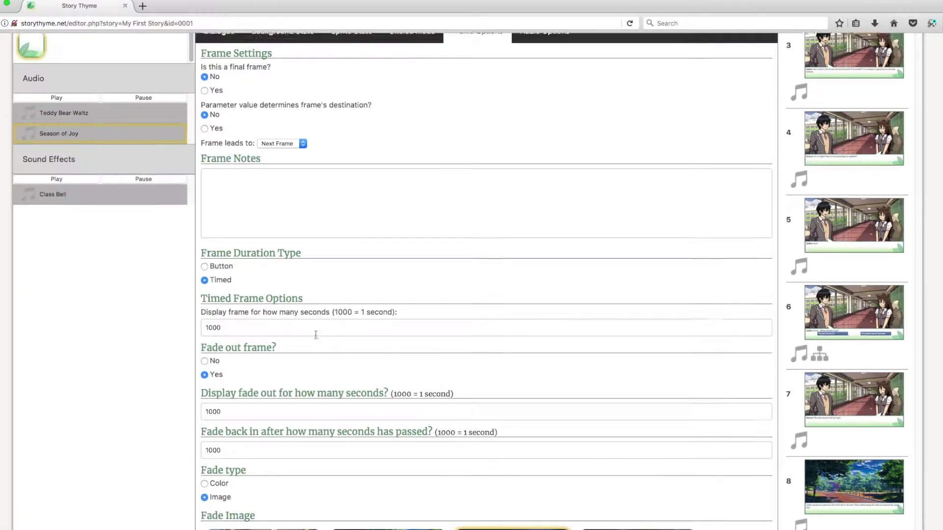
scroll(496, 407, "down", 7)
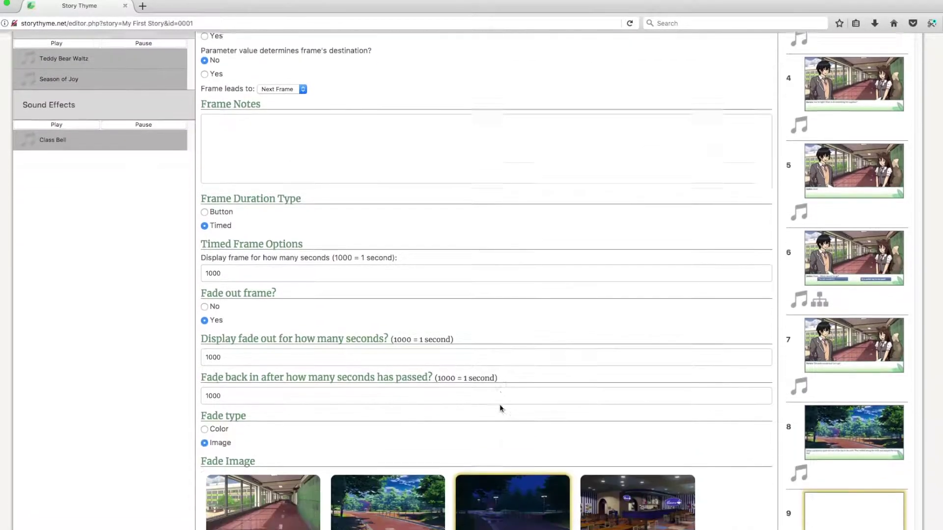
scroll(512, 350, "up", 1)
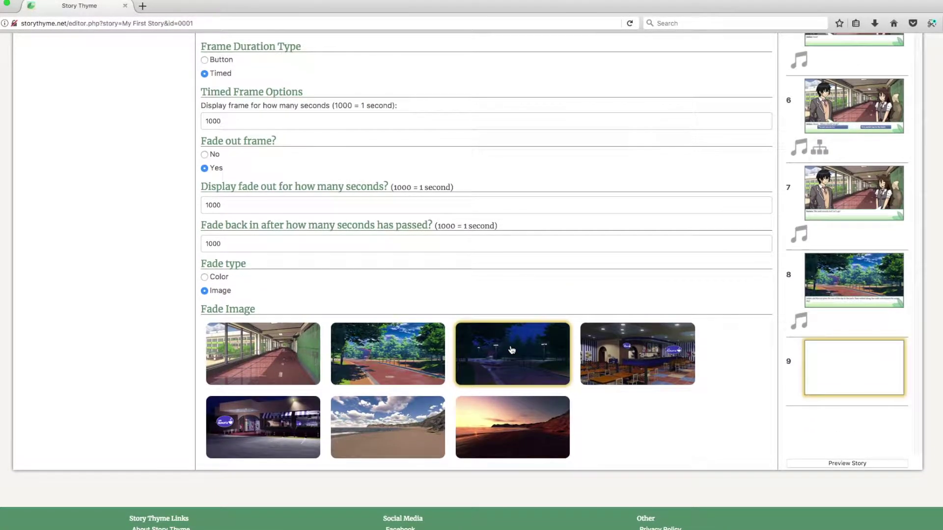
scroll(512, 351, "up", 11)
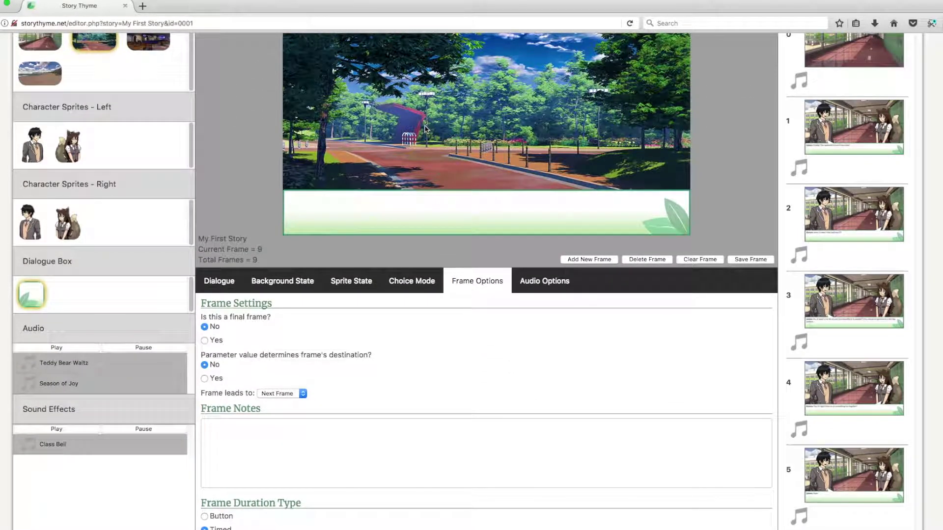
scroll(429, 232, "down", 8)
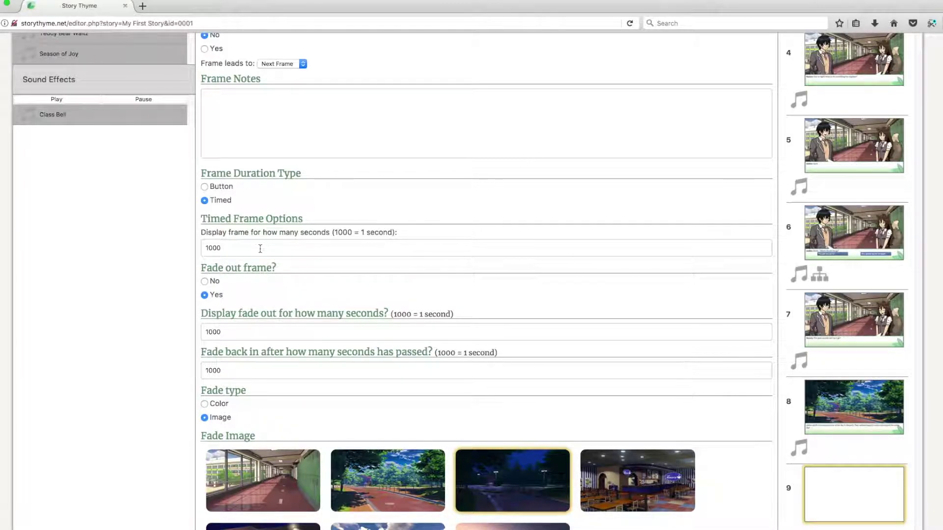
scroll(260, 249, "down", 1)
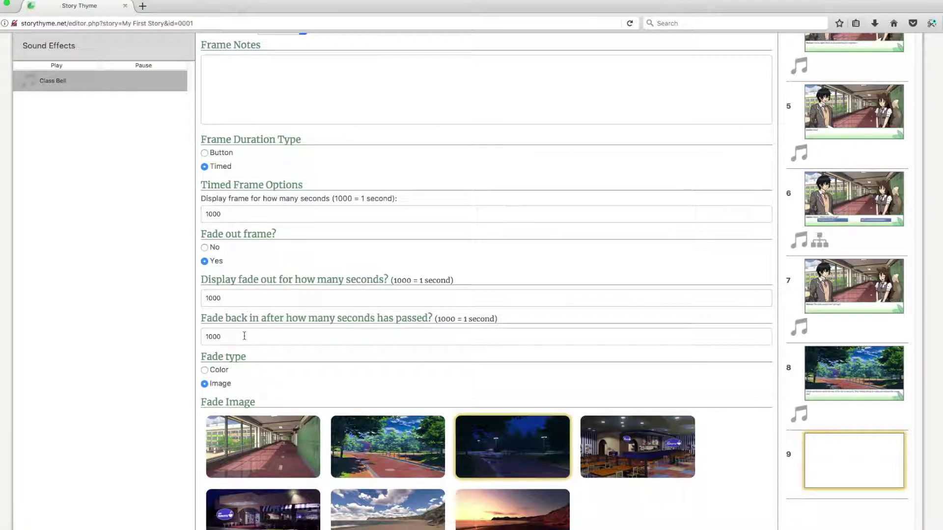
scroll(579, 272, "up", 5)
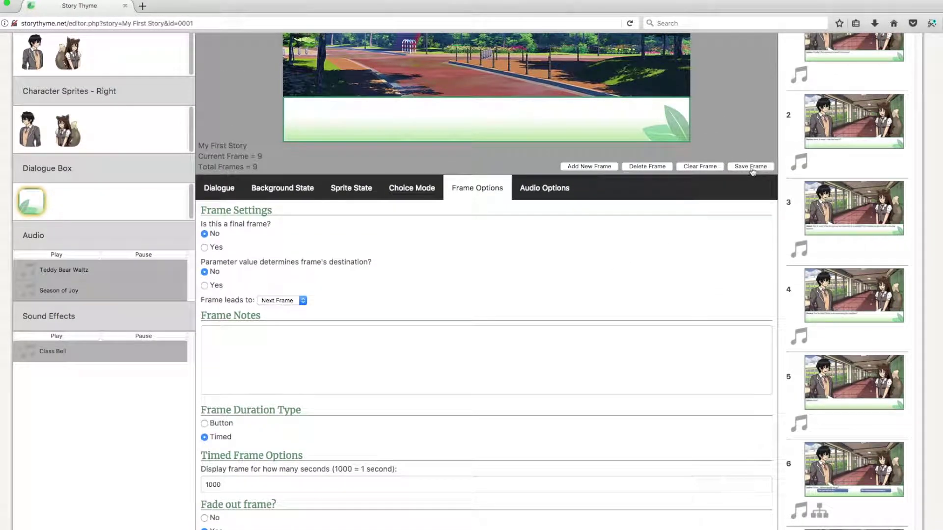
left_click(751, 168)
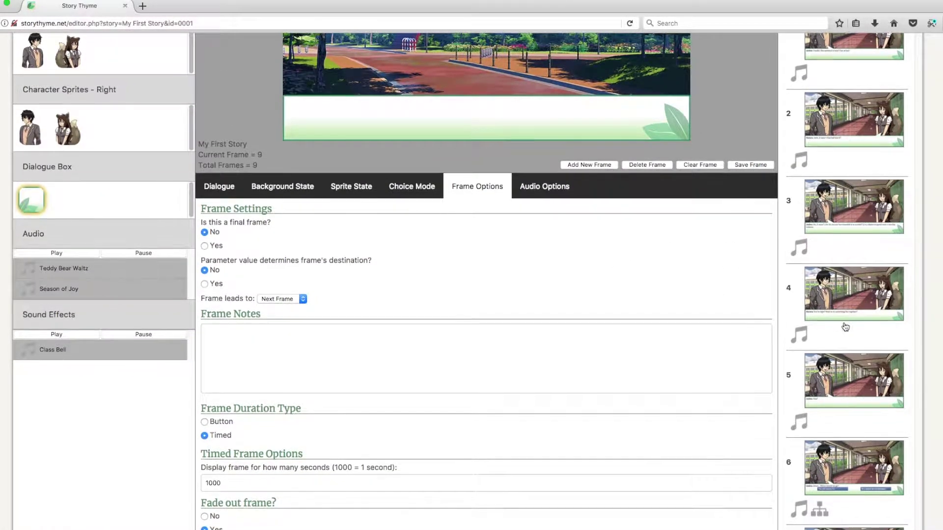
scroll(844, 327, "down", 7)
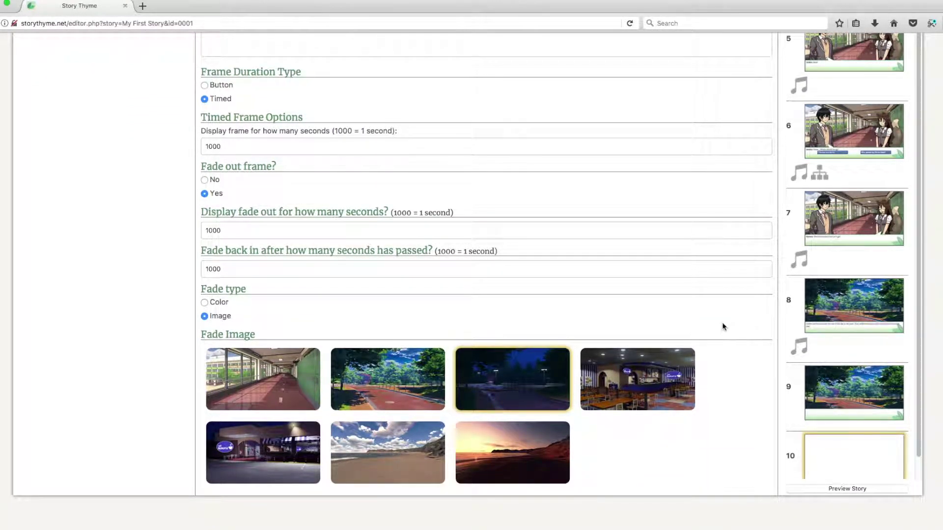
Switch frame 10's background state to the night-time park and save the frame.
scroll(480, 330, "up", 10)
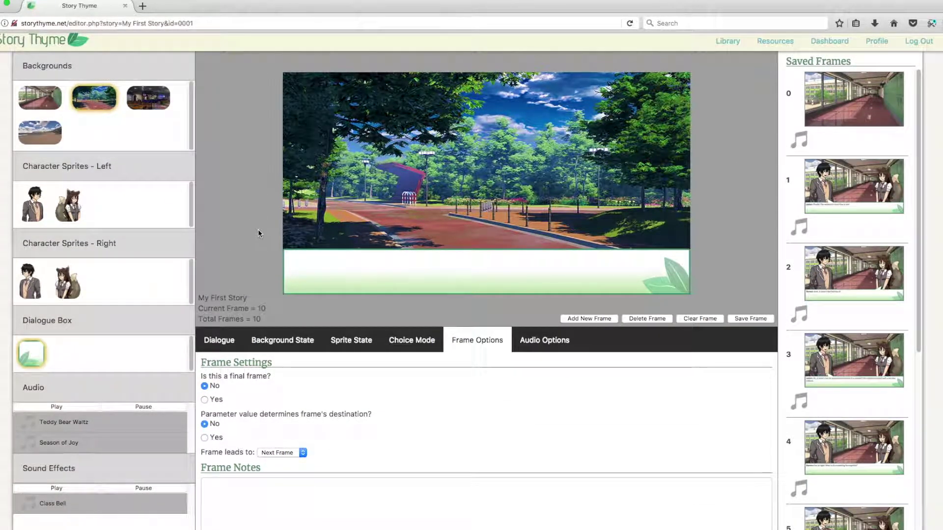
left_click(281, 340)
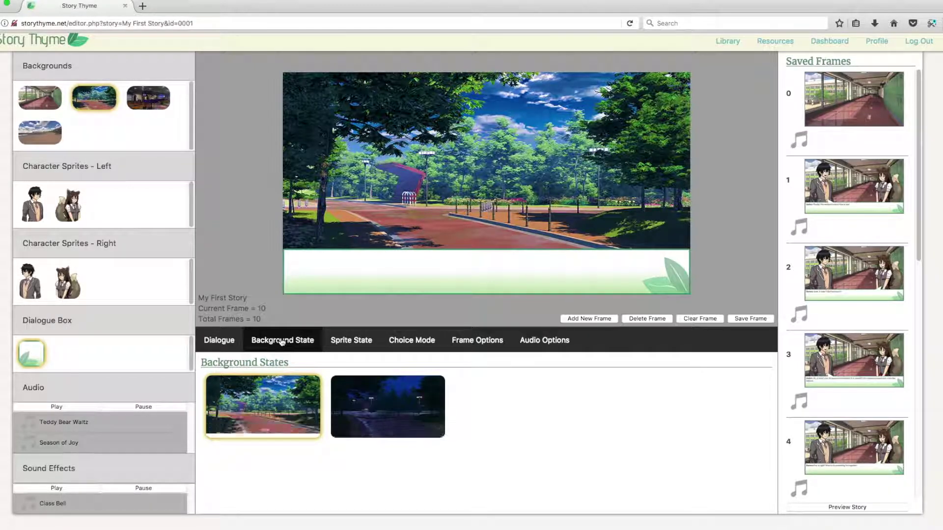
left_click(380, 403)
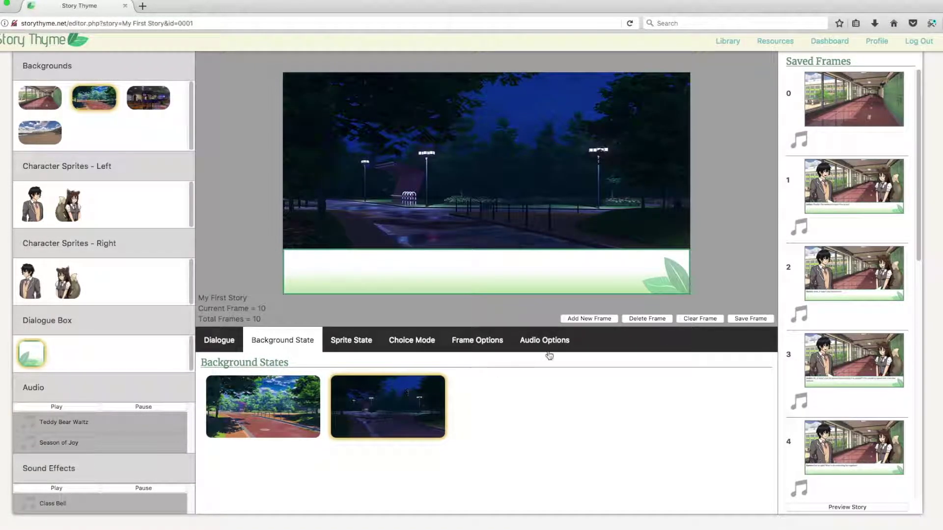
left_click(746, 320)
Make frame 6's first choice, "The park sounds fun", jump to frame 7 and save the frame.
scroll(839, 377, "down", 3)
scroll(918, 148, "down", 1)
left_click_drag(918, 148, 929, 304)
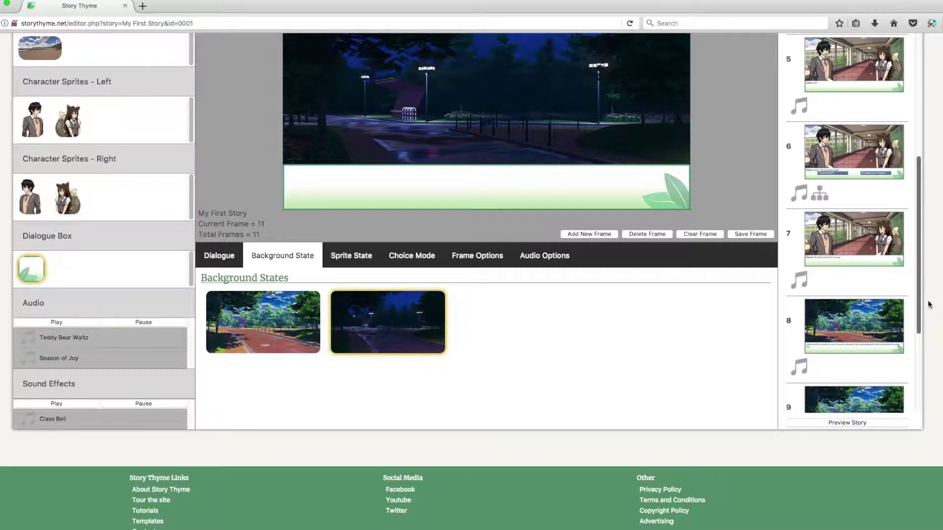
left_click(880, 152)
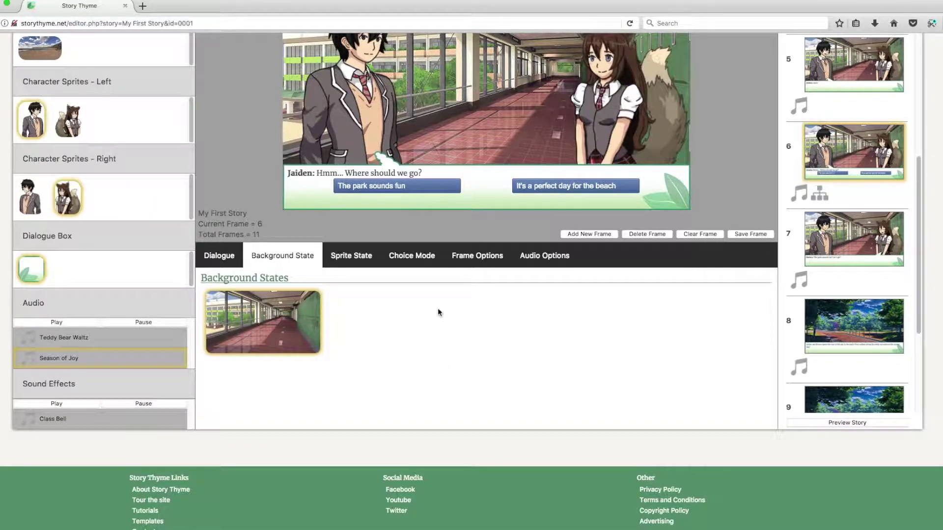
left_click(412, 257)
scroll(358, 333, "down", 3)
scroll(357, 333, "down", 3)
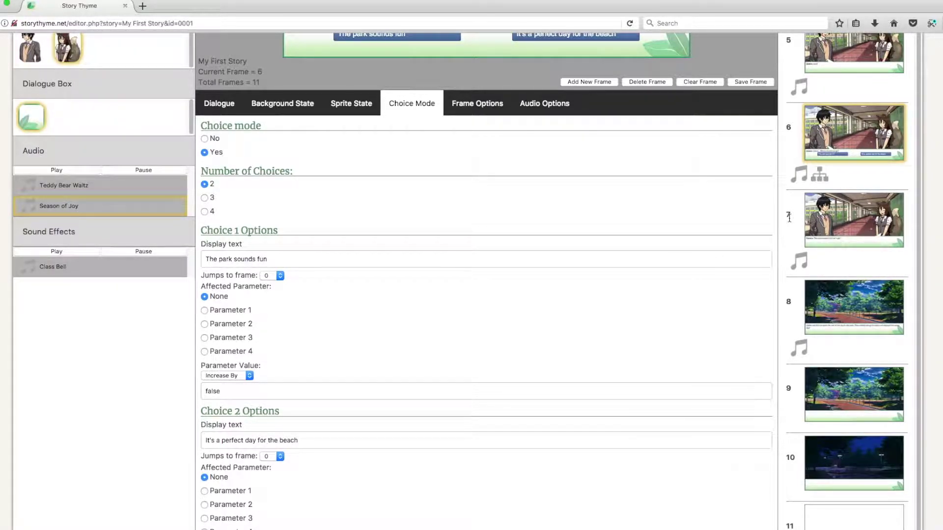
left_click(274, 276)
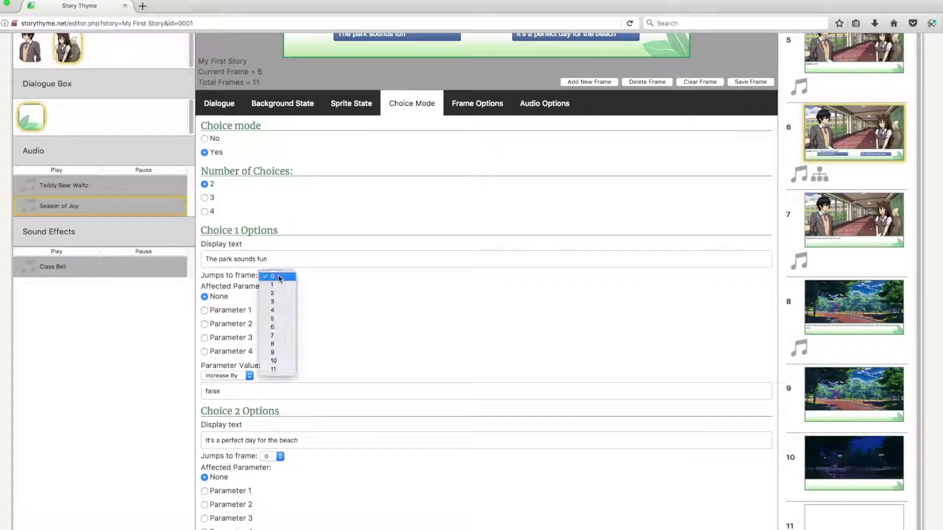
left_click(275, 335)
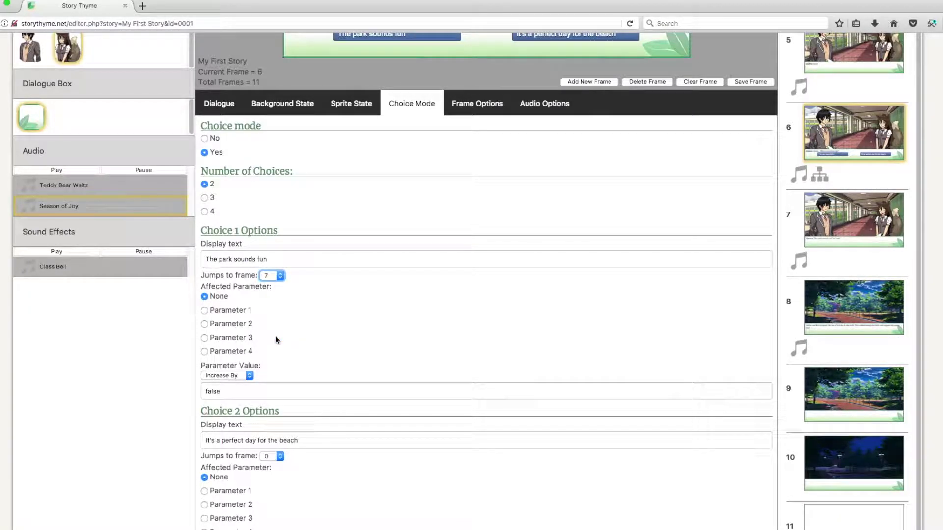
scroll(540, 321, "up", 3)
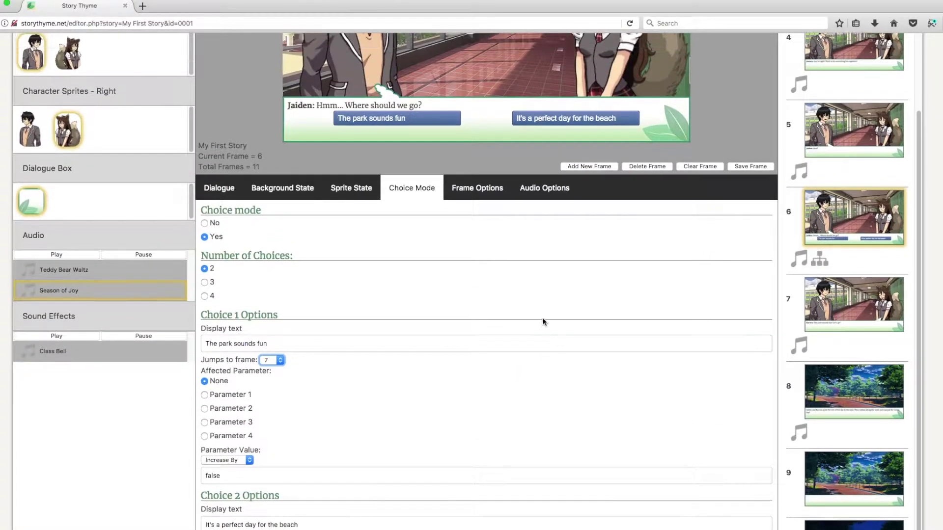
left_click(750, 167)
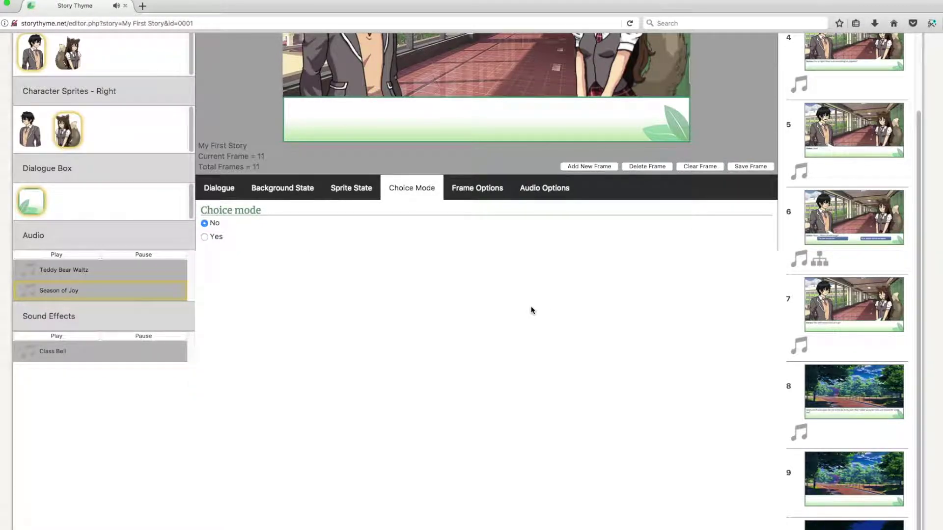
Preview the story from frame 6, following the "The park sounds fun" choice through to the night-time park frame.
scroll(521, 316, "up", 2)
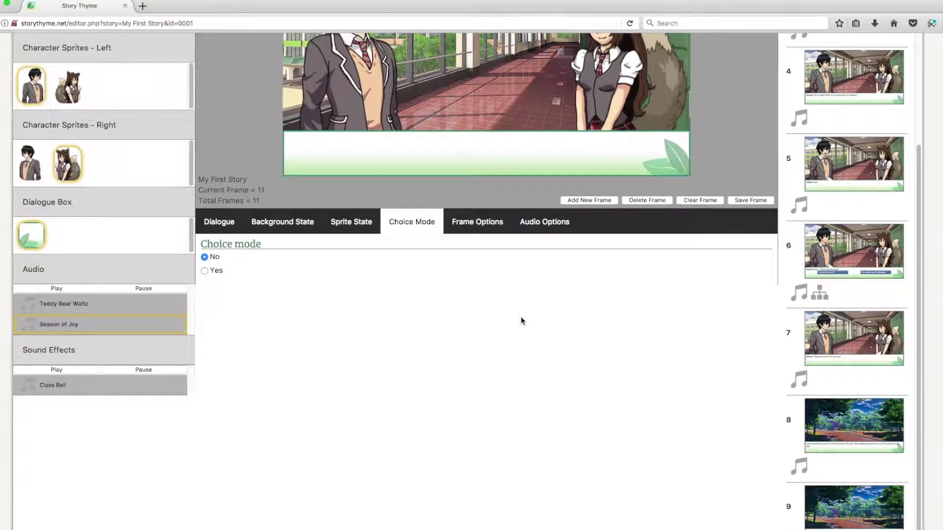
scroll(520, 321, "up", 4)
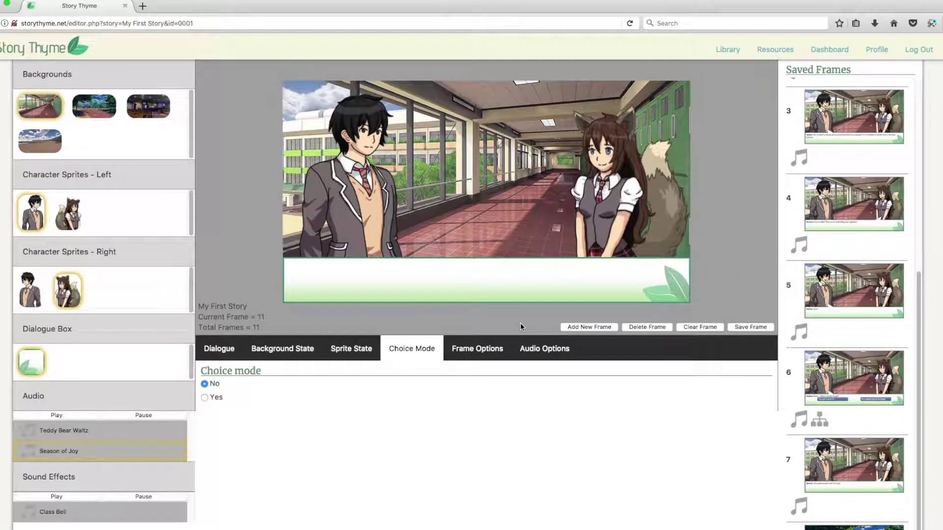
left_click(839, 373)
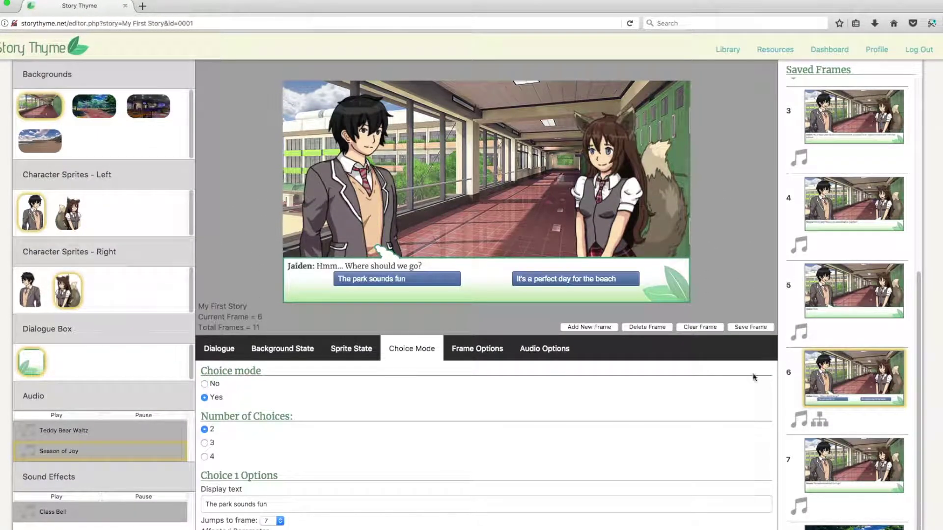
scroll(845, 388, "down", 3)
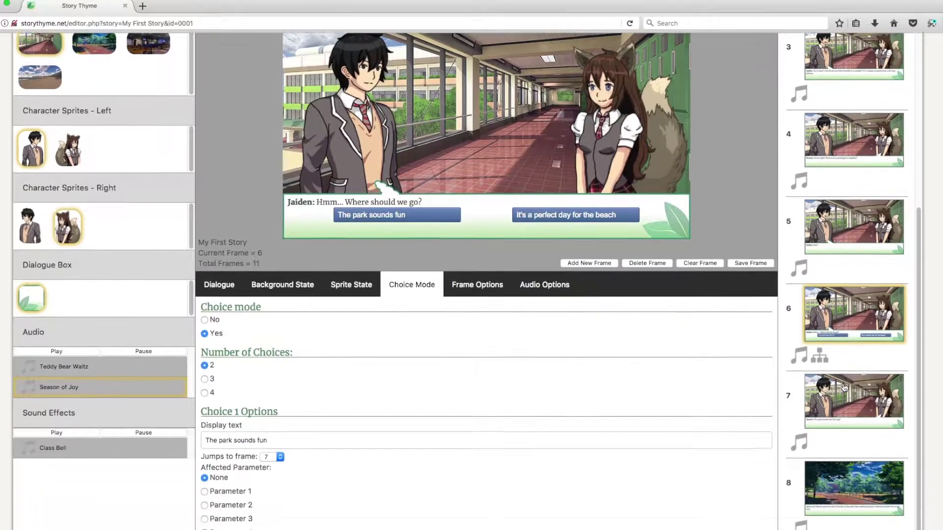
scroll(846, 382, "up", 4)
scroll(910, 287, "down", 3)
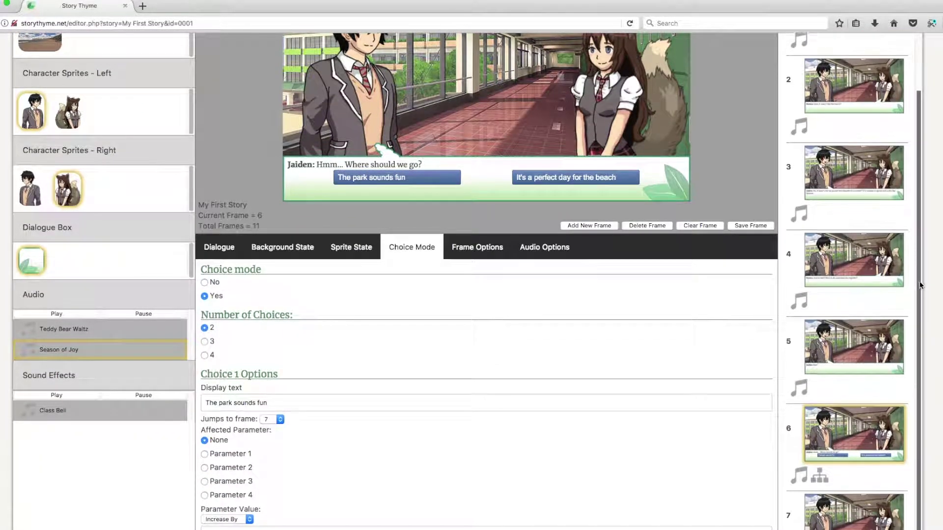
scroll(487, 280, "down", 5)
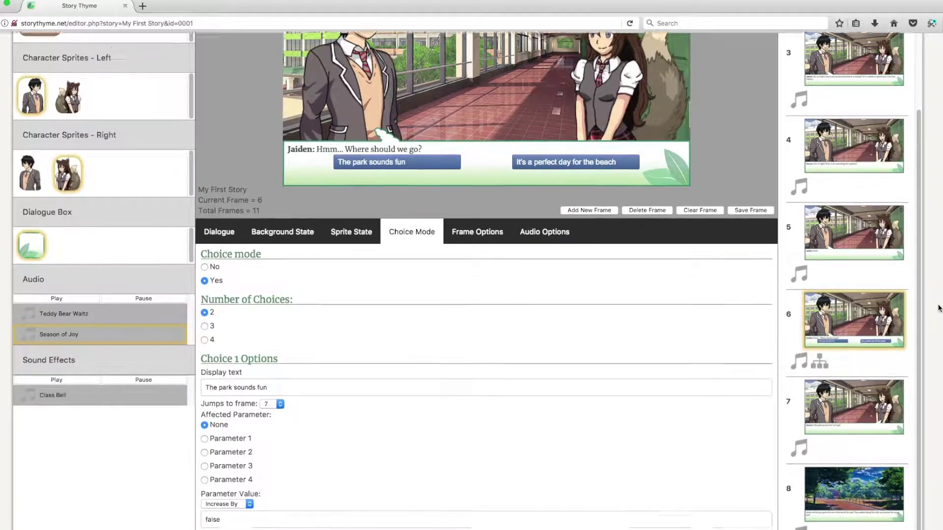
scroll(896, 455, "down", 1)
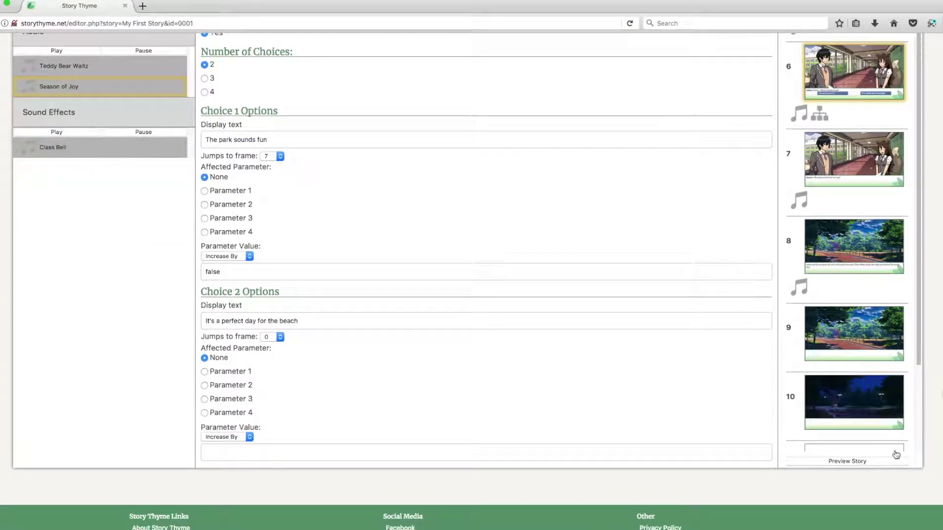
left_click(867, 464)
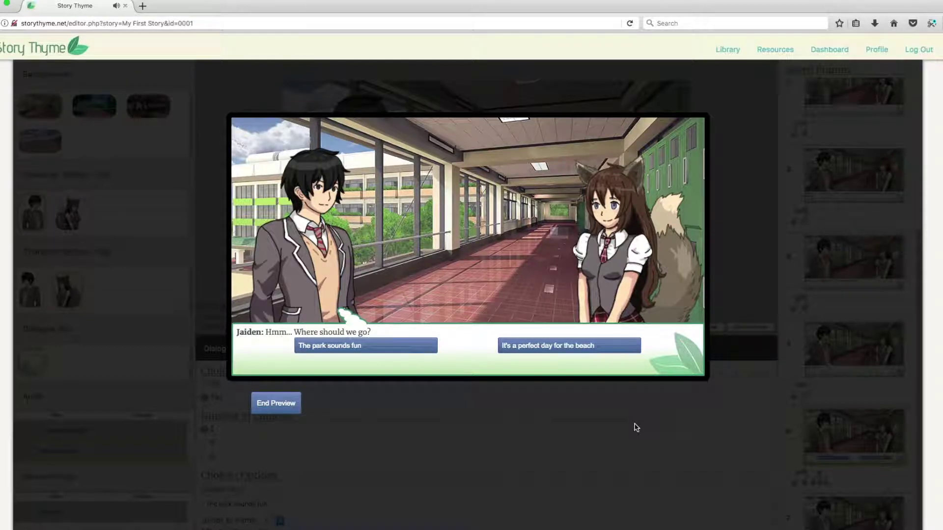
left_click(359, 348)
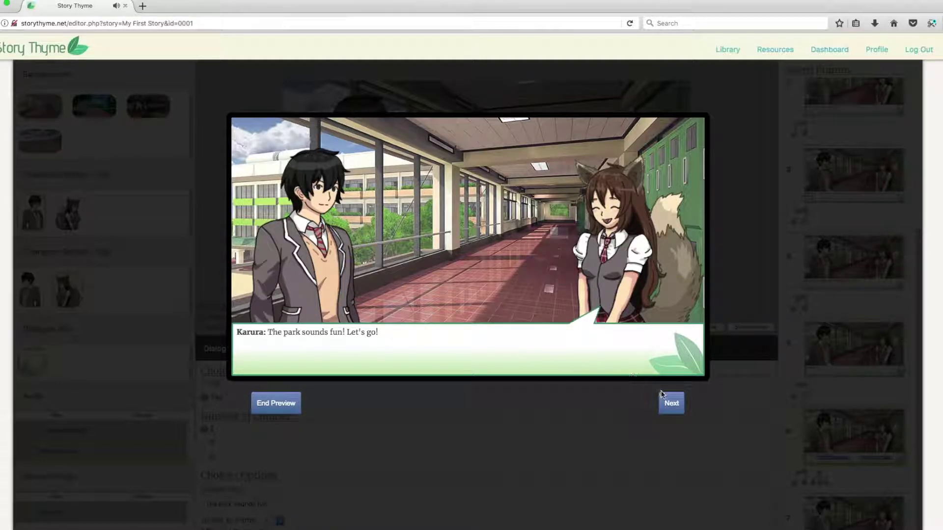
left_click(669, 404)
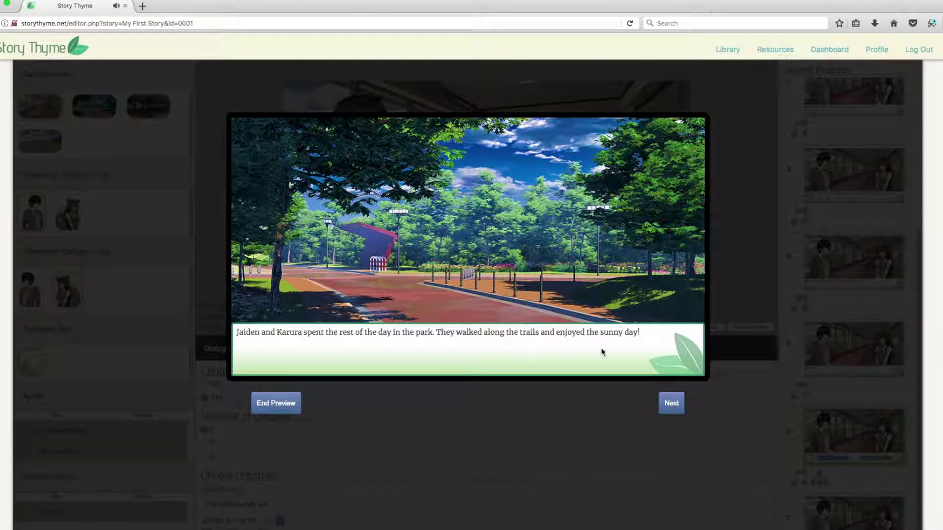
left_click(682, 407)
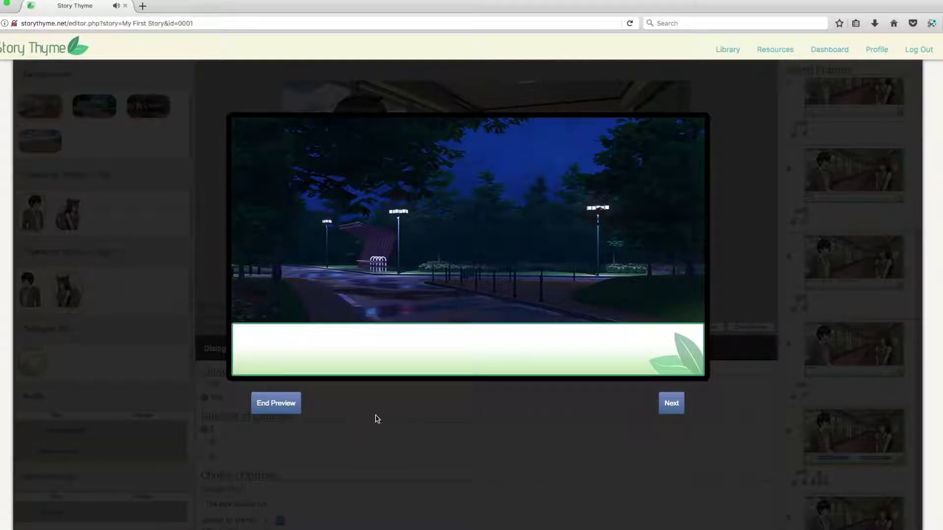
left_click(276, 403)
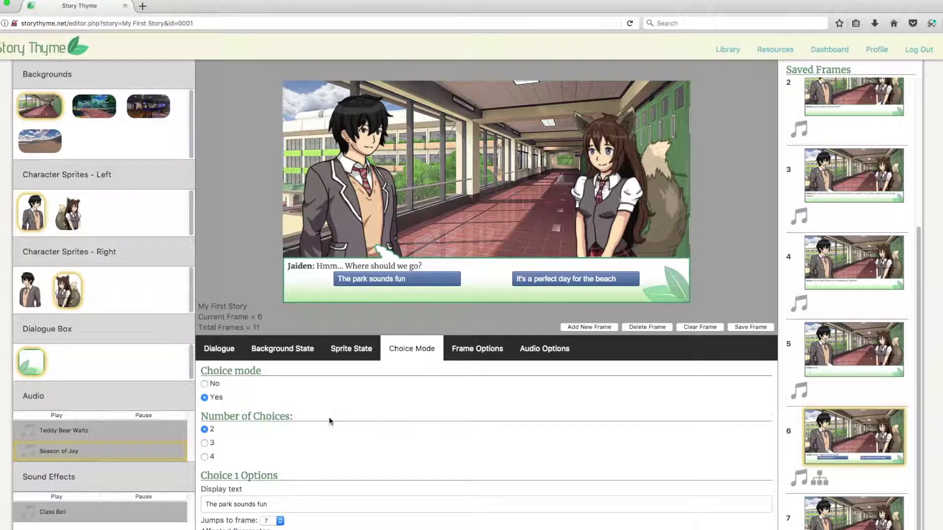
Build and save frame 11 with Jaiden and Karura in the night-time park, Jaiden speaking: "I'm starting to get hungry. How about you?".
scroll(892, 329, "down", 6)
left_click(853, 496)
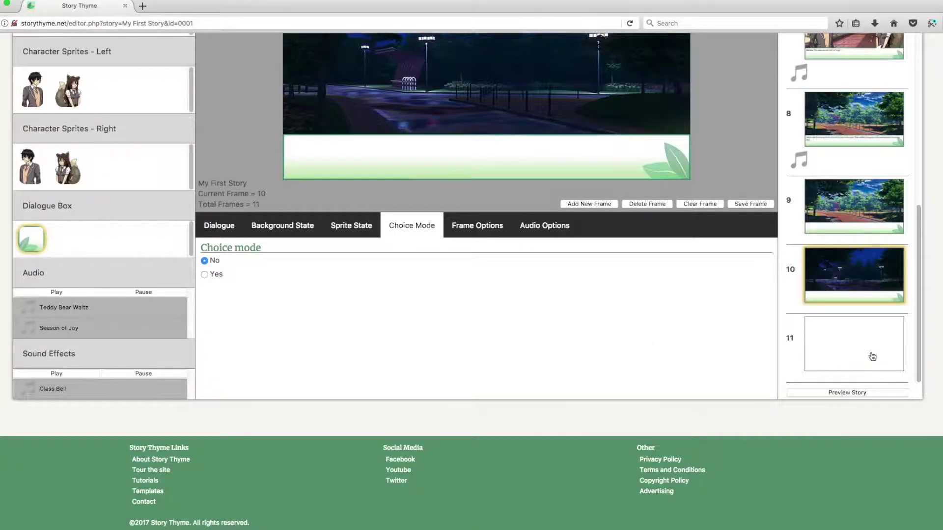
left_click(282, 348)
left_click(219, 349)
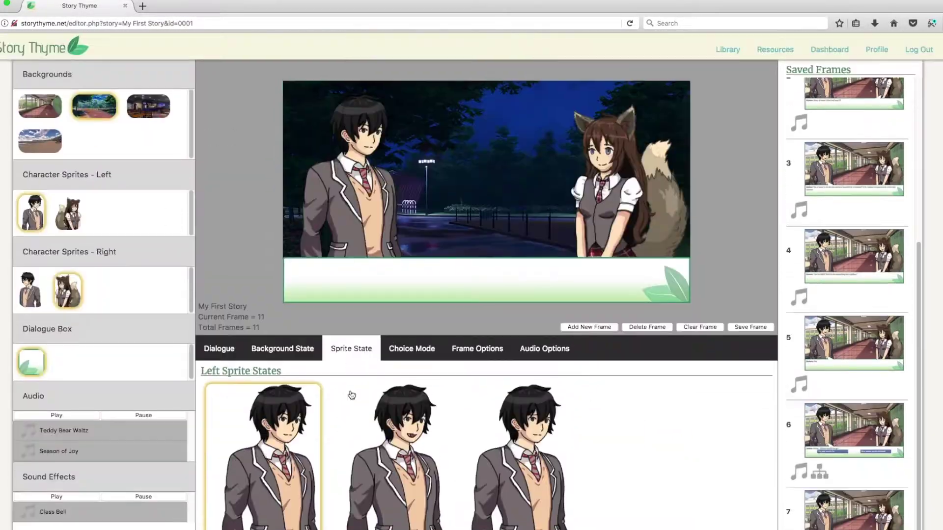
left_click(219, 349)
type("Jaiden")
key("Tab")
type("I'm starting to get hungry. How about you?")
left_click(204, 384)
left_click(750, 327)
Build and save frame 12 with Karura's talking sprite, Jaiden's mouth closed, and Right Speaking dialogue "Yeah, I'm getting hungry too.".
left_click(204, 411)
left_click(301, 475)
type("Karura")
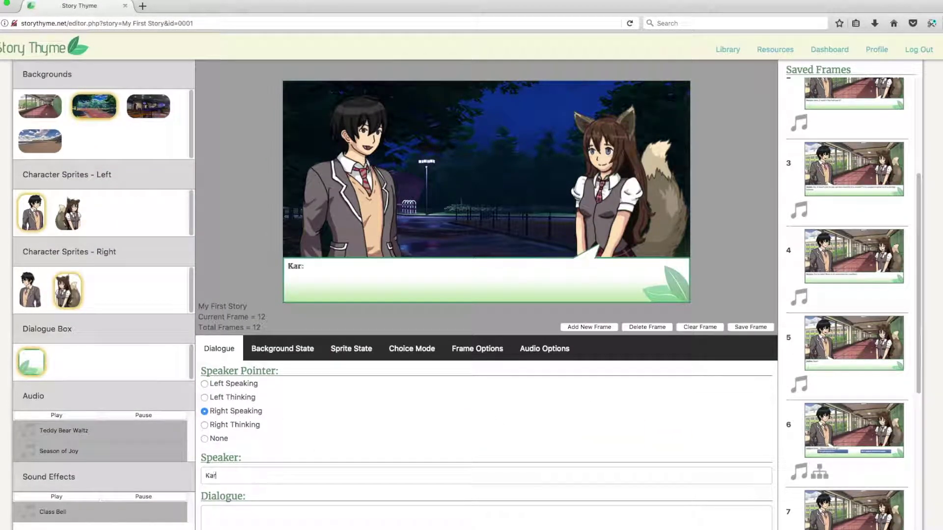
key("Tab")
type("Yeah, I'm getting hungry too.")
scroll(301, 442, "down", 1)
left_click(352, 330)
scroll(369, 437, "down", 1)
scroll(369, 437, "up", 2)
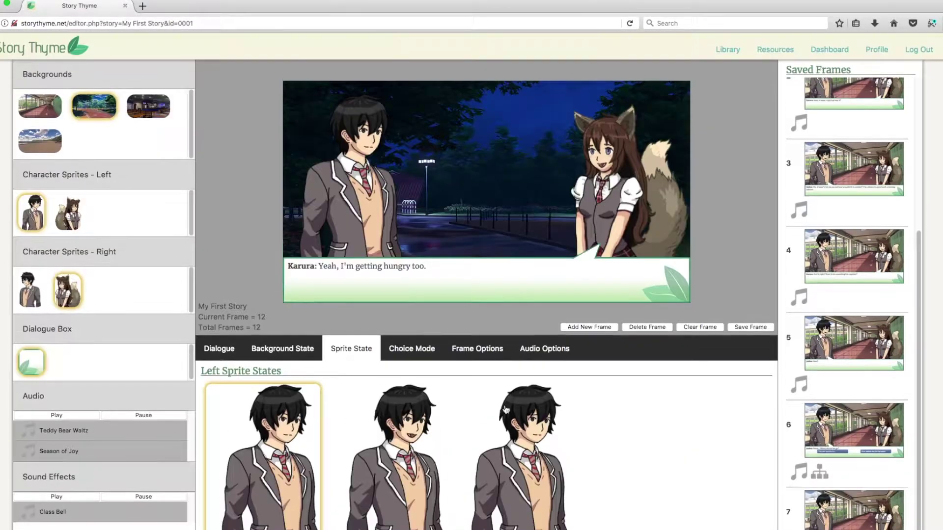
left_click(750, 327)
Build and save frame 13 with Jaiden as Left Speaking, the dialogue "Let's go get something to eat then." and updated sprite states.
left_click(301, 475)
type("Jaiden")
key("Tab")
type("Let's go get something to eat then")
left_click(204, 383)
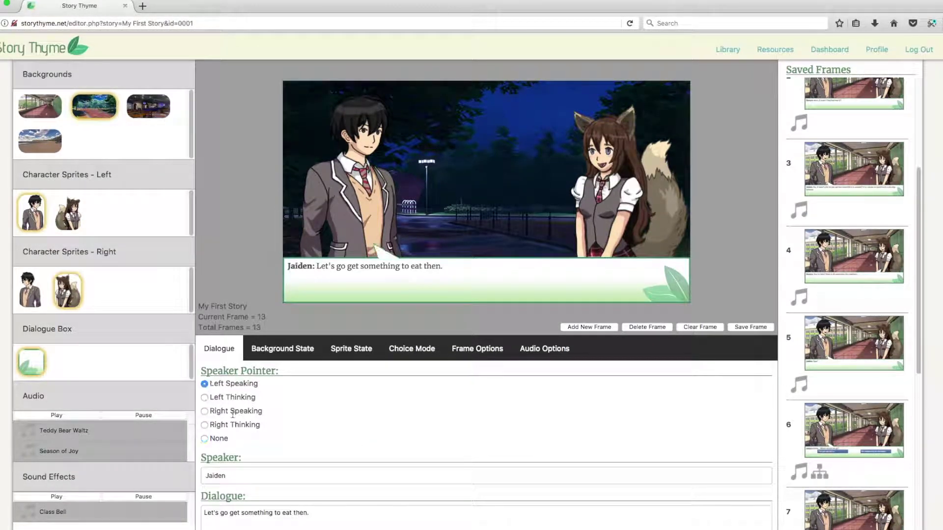
left_click(351, 349)
scroll(369, 437, "down", 1)
left_click(385, 374)
scroll(369, 437, "up", 1)
left_click(750, 327)
Build and save frame 14 with Karura as Right Speaking, the dialogue "Okay!" and an updated sprite expression.
left_click(301, 476)
type("Karura")
left_click(205, 411)
left_click(301, 516)
type("Okay!")
left_click(352, 349)
scroll(369, 437, "down", 5)
left_click(277, 443)
scroll(276, 444, "up", 5)
left_click(750, 327)
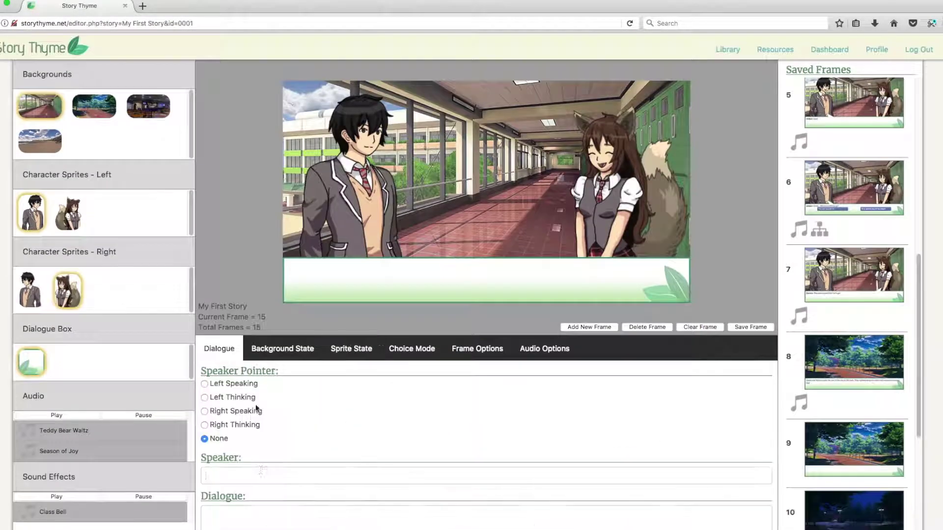
Give hallway frame 15 Karura's dialogue "Great Idea! It's a perfect day for the beach! Let's go!" with a right-hand speaker pointer, and save it.
type("Karura")
key("Tab")
type("Great Idea! It's a perfect d")
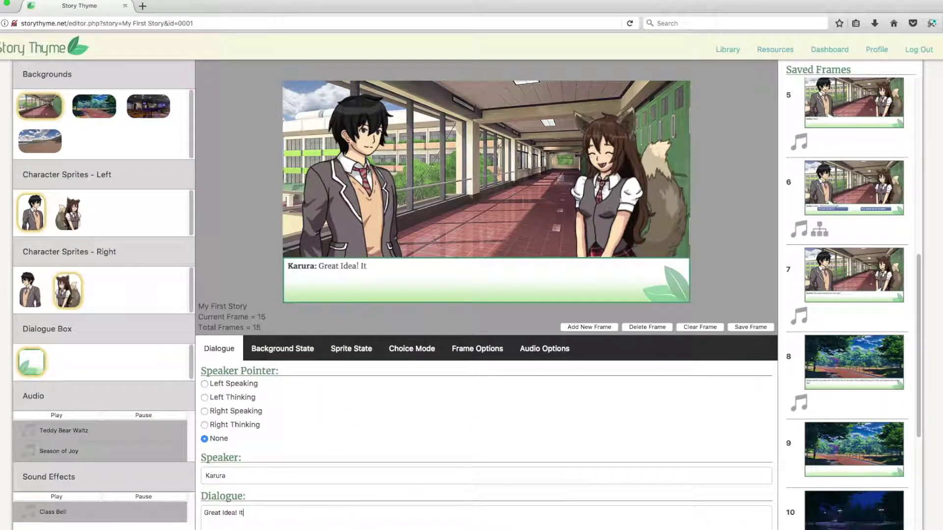
type("ay for the beach! Let's go!")
left_click(205, 425)
left_click(746, 328)
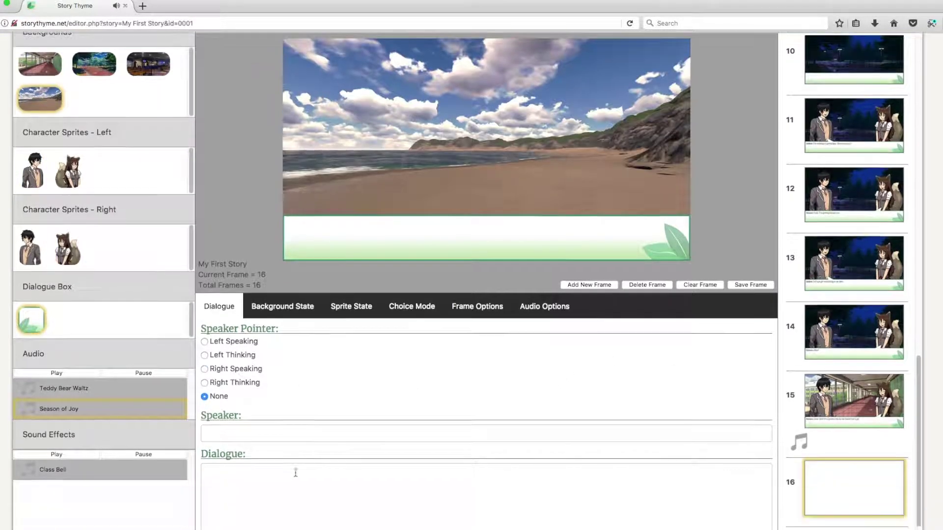
Write frame 16's beach narration about Jaiden and Karura walking along the sand for the rest of the sunny day, and save the frame.
type("Jaiden and Karura spent the rest of the day at the beach. They walked along the sand and enjoyed the sunny day.")
scroll(611, 364, "up", 1)
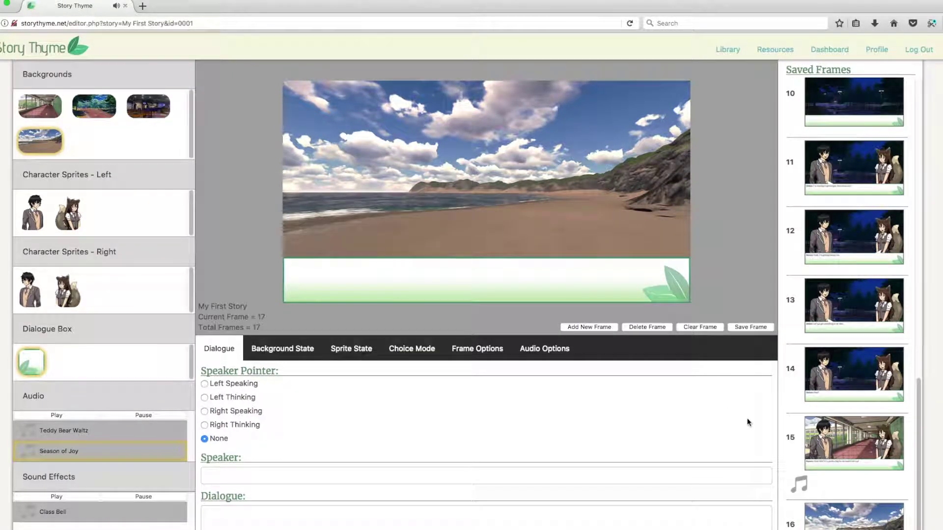
Make beach frame 17 a timed frame that fades out to the sunset beach image, and save it.
scroll(747, 418, "down", 3)
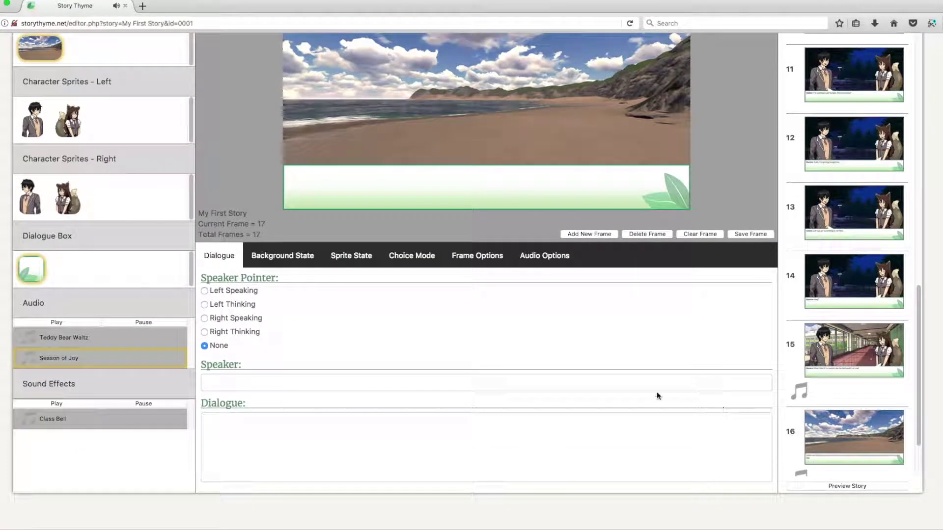
scroll(809, 399, "down", 2)
scroll(474, 366, "up", 3)
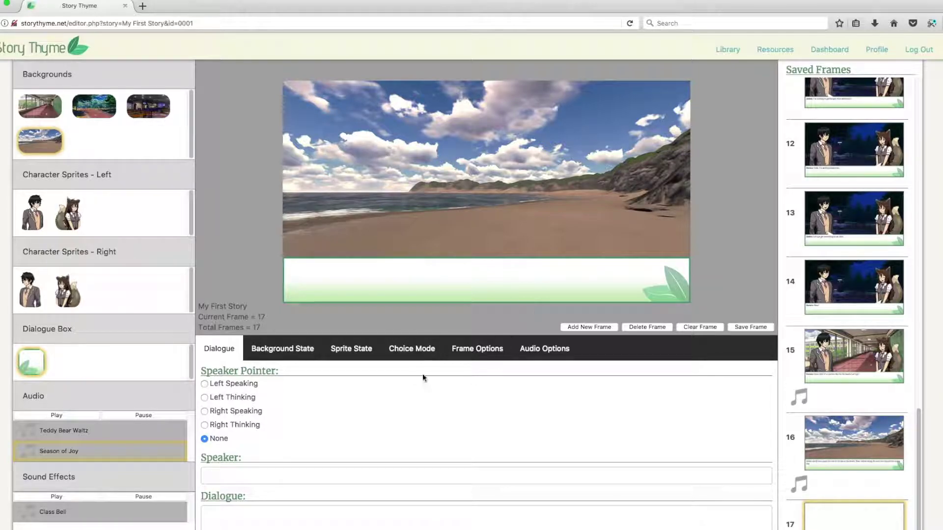
left_click(476, 349)
scroll(319, 400, "down", 5)
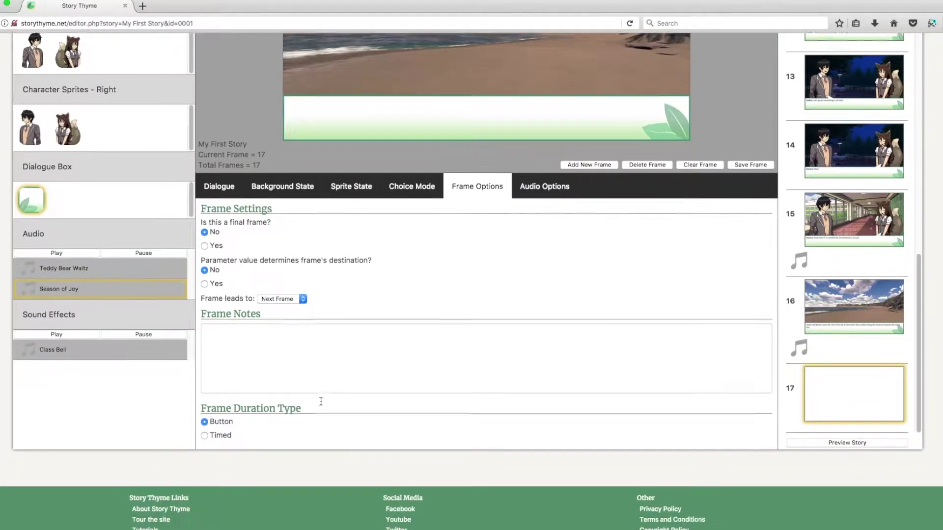
left_click(206, 386)
scroll(241, 434, "down", 7)
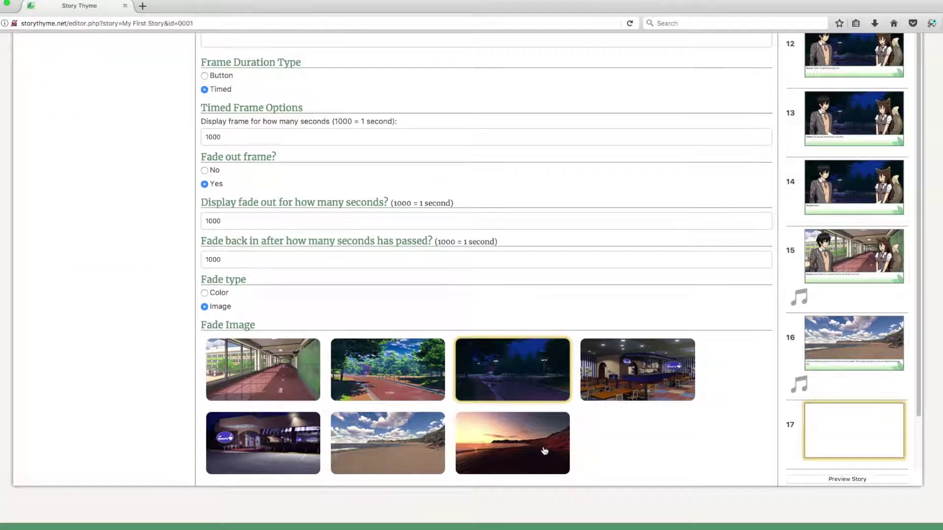
left_click(544, 451)
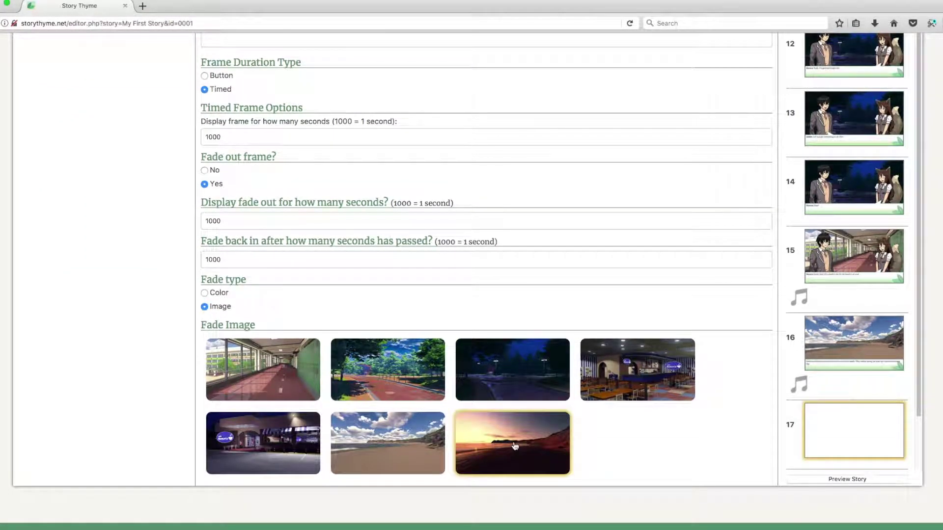
scroll(514, 446, "up", 12)
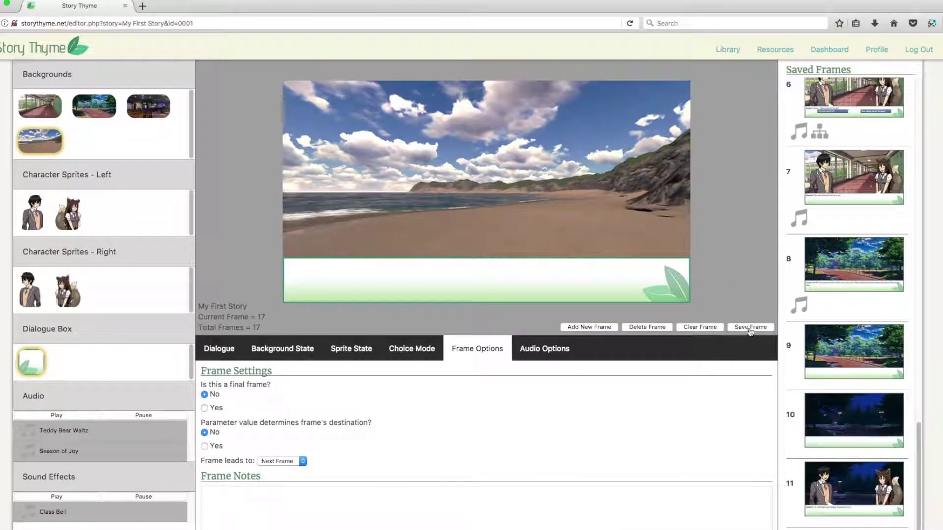
left_click(750, 328)
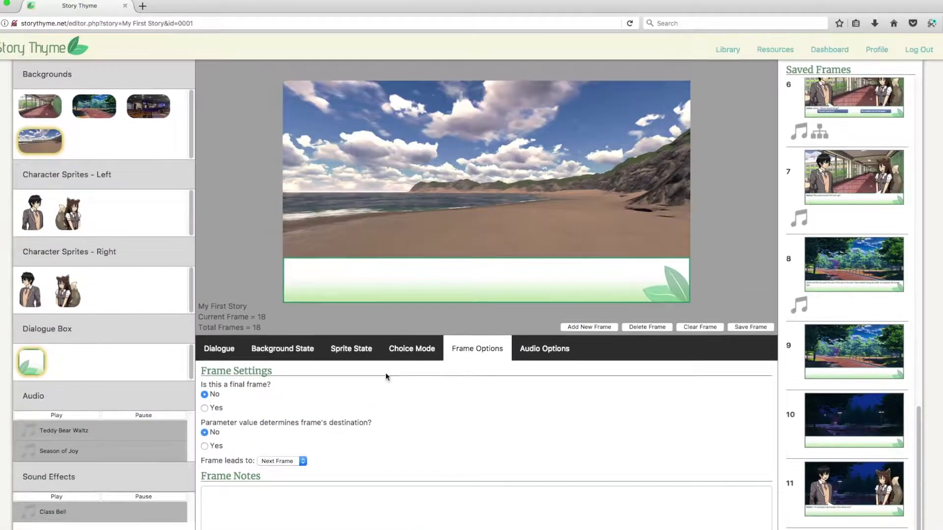
Switch frame 18's beach background to its sunset state and save the frame.
left_click(283, 348)
left_click(388, 410)
left_click(755, 331)
scroll(816, 390, "down", 2)
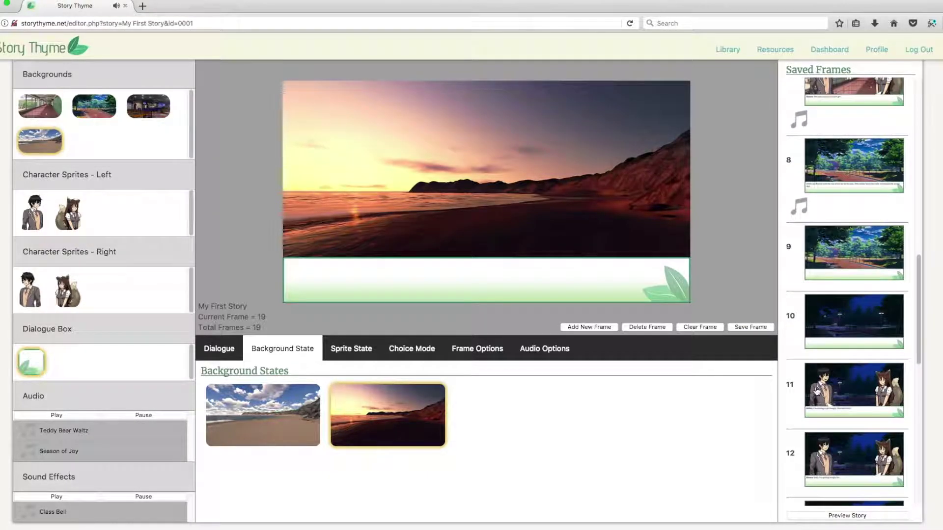
scroll(817, 390, "down", 6)
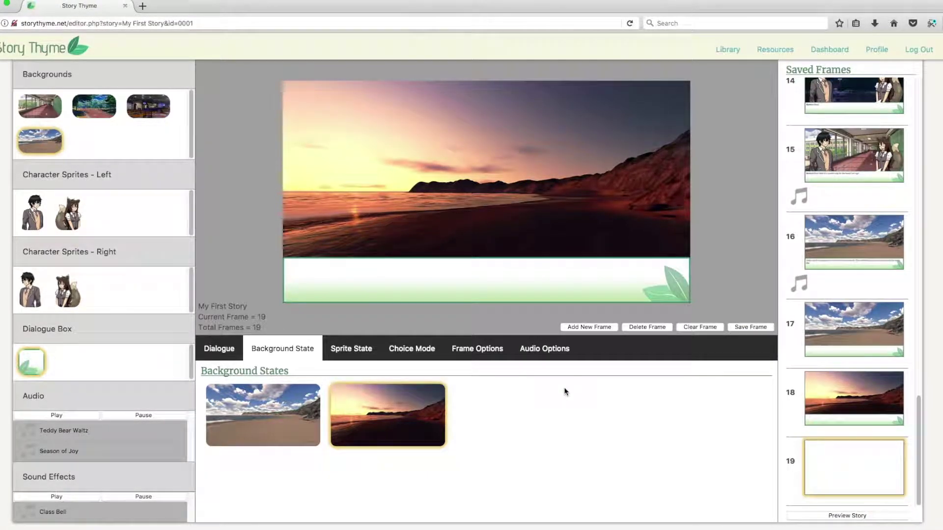
Add both characters to frame 18 with Jaiden as Left Speaking, the dialogue "It's starting to get late. Shall we grab a bite to eat?", and save it.
left_click(818, 402)
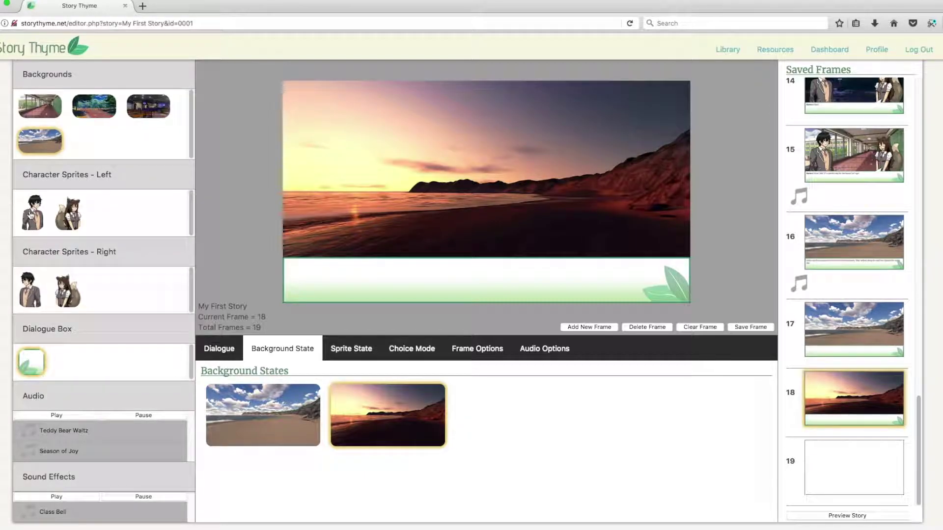
left_click(297, 467)
type("Jaiden")
key("Tab")
type("It's starting to get late. Shall we grab a bite to eat?")
left_click(204, 384)
left_click(353, 349)
left_click(751, 326)
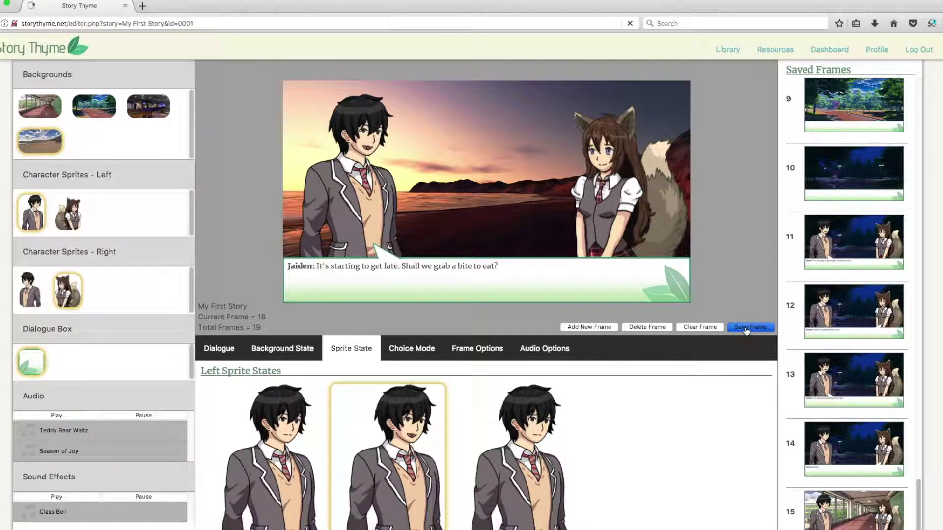
Build and save frame 19 with Karura as Right Speaking, the dialogue "Sure!" and updated sprite expressions.
left_click(472, 350)
scroll(472, 350, "down", 7)
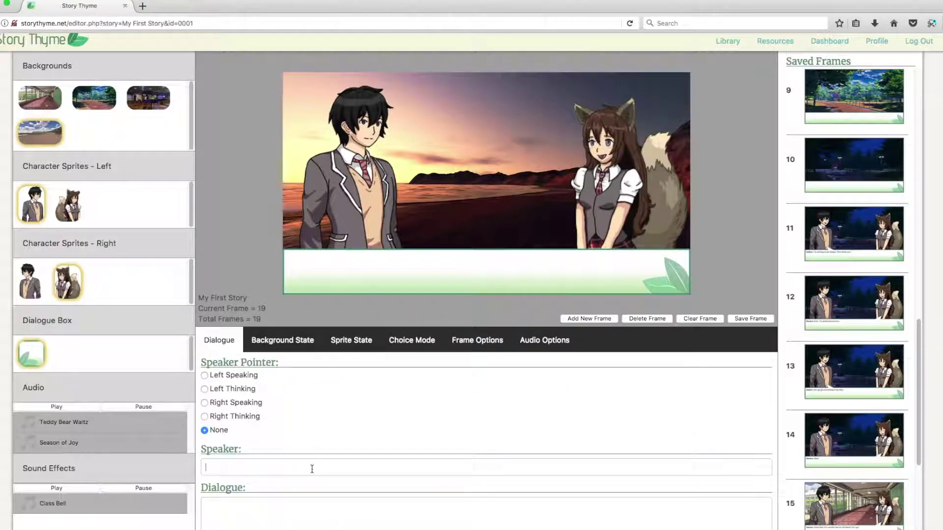
type("Karura")
key("Tab")
type("Sure!")
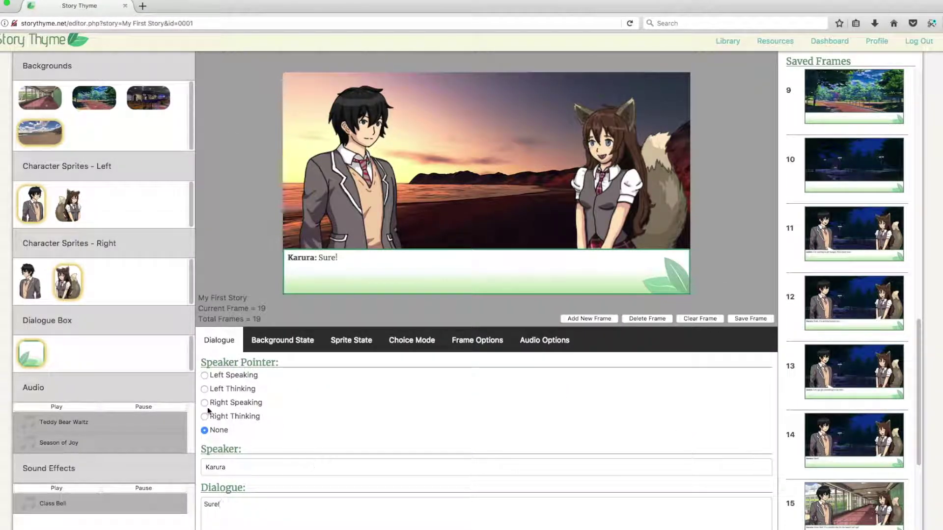
left_click(204, 403)
left_click(750, 318)
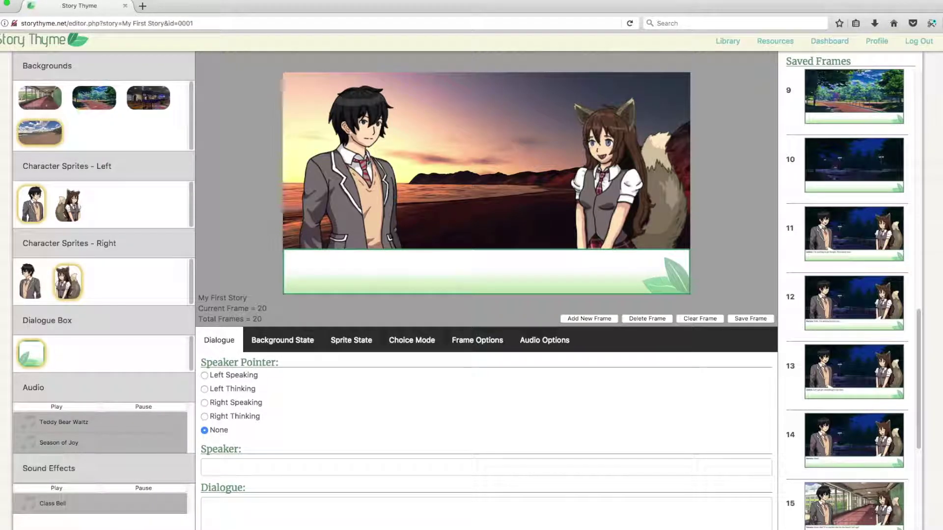
Open frame 6's choice settings and make the choice "It's a perfect day for the beach" jump to frame 15.
scroll(868, 355, "up", 7)
scroll(869, 355, "up", 2)
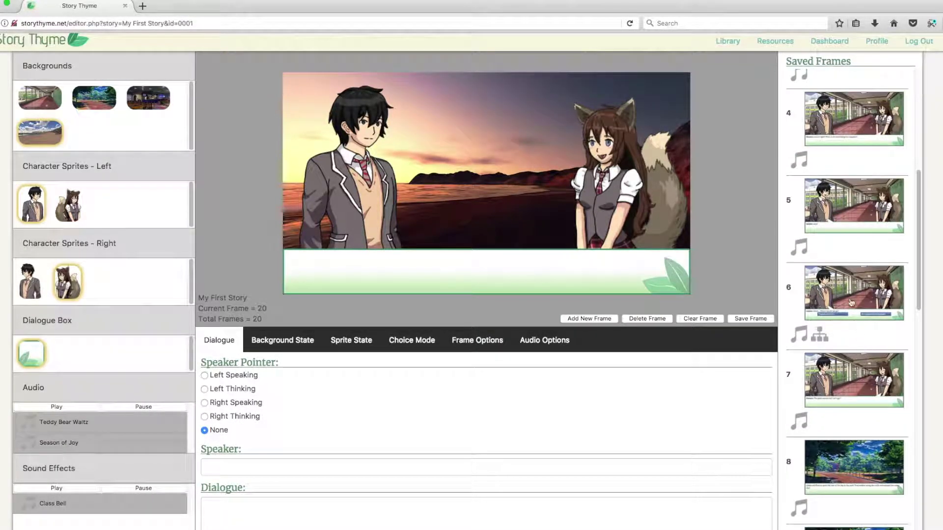
left_click(854, 293)
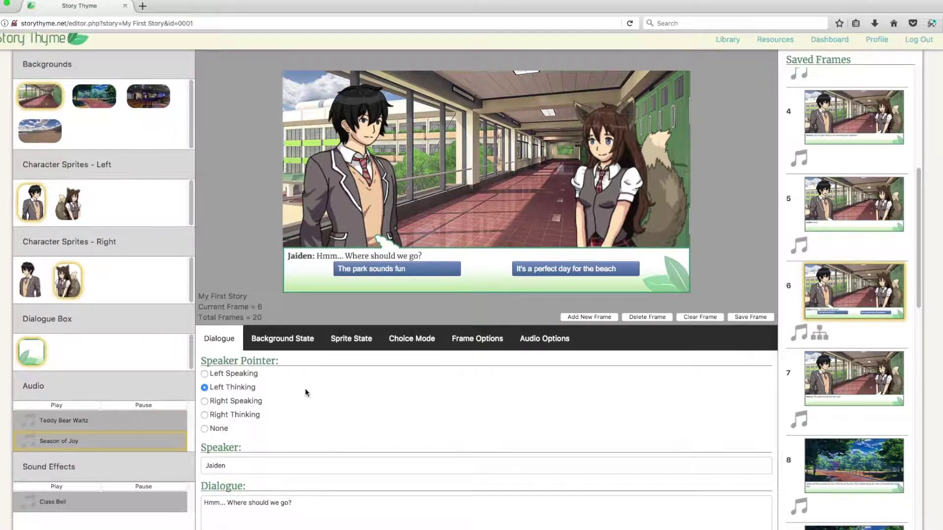
scroll(305, 388, "down", 5)
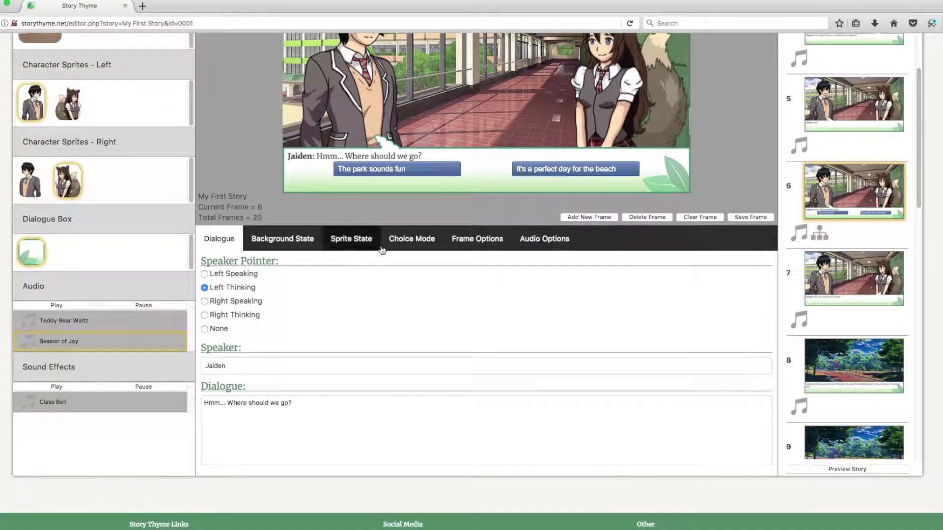
left_click(412, 240)
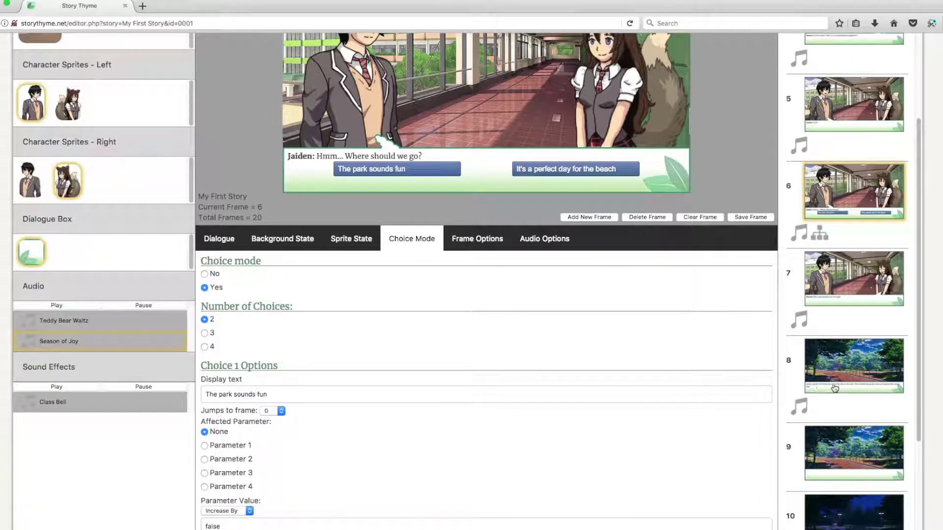
scroll(830, 388, "down", 10)
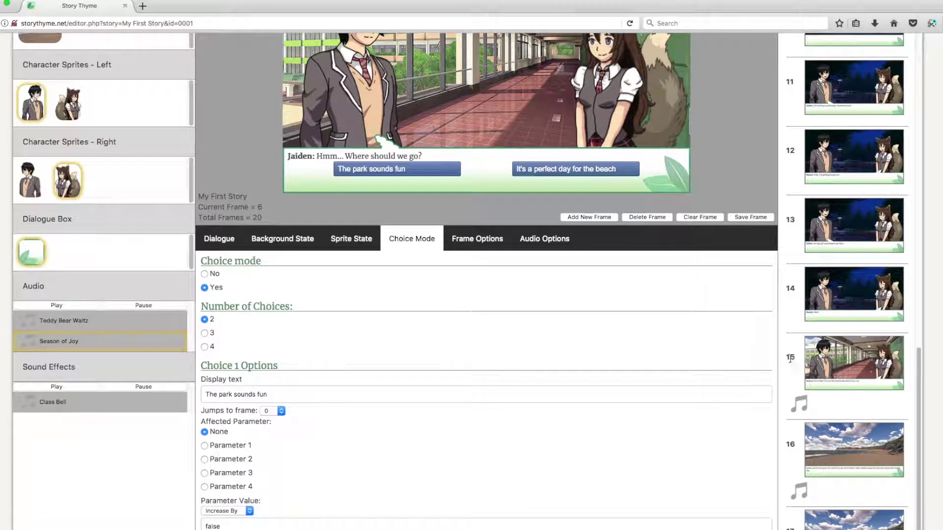
scroll(805, 371, "up", 10)
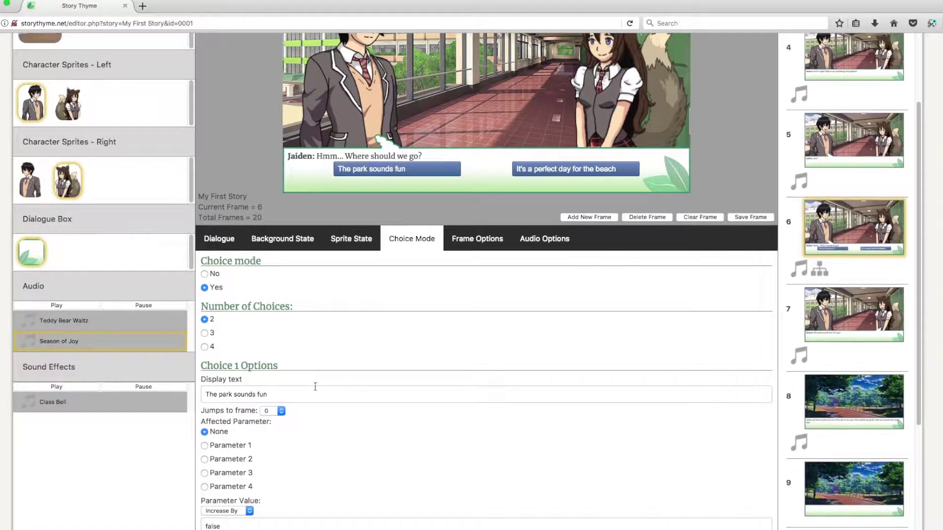
scroll(349, 385, "down", 3)
scroll(265, 391, "down", 5)
left_click(272, 354)
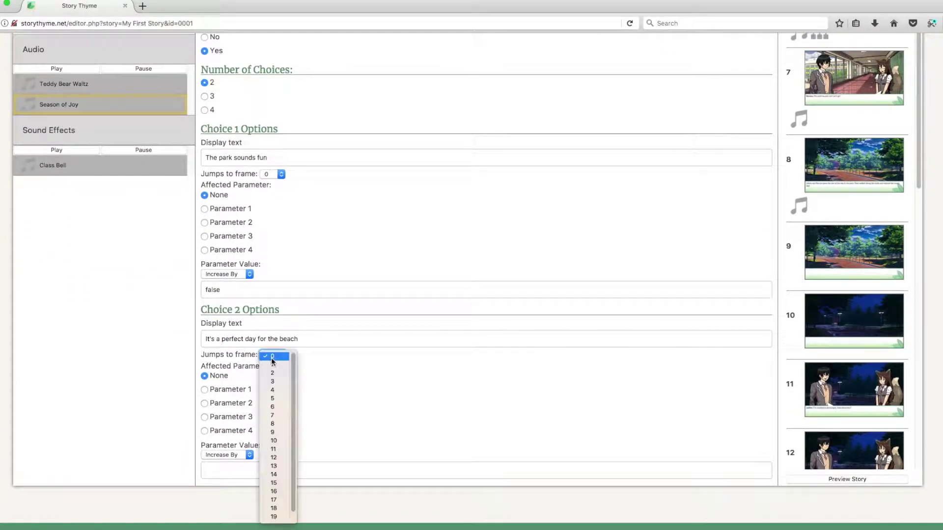
left_click(273, 483)
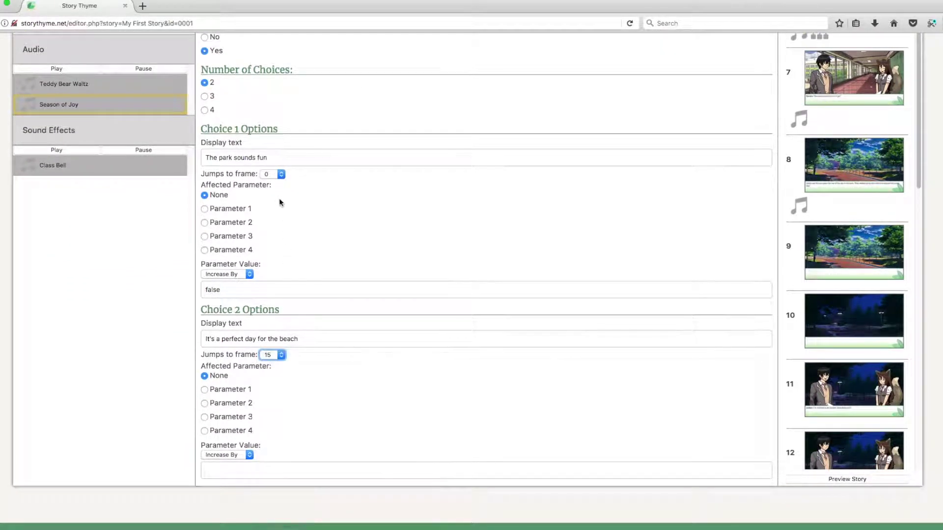
Make frame 6's choice "The park sounds fun" jump to frame 7 and save the frame.
left_click(274, 175)
left_click(276, 235)
scroll(423, 349, "up", 10)
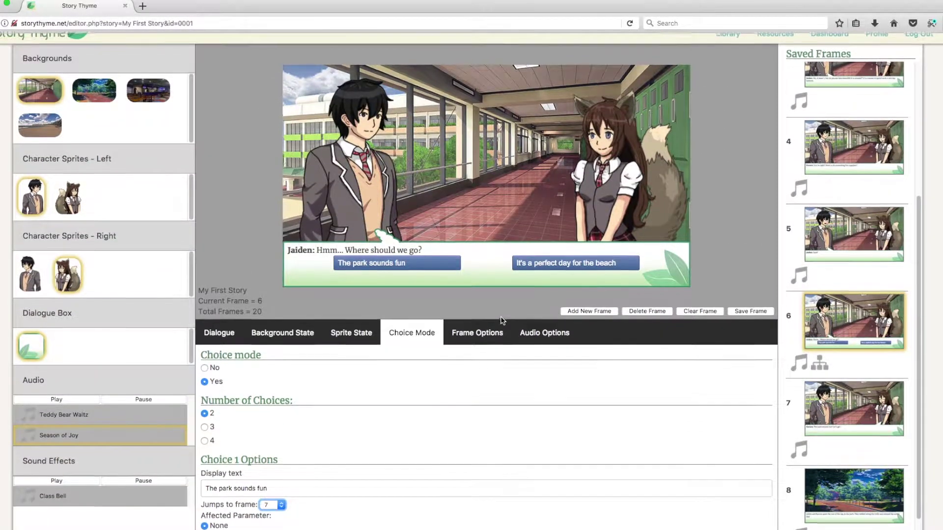
scroll(540, 309, "up", 1)
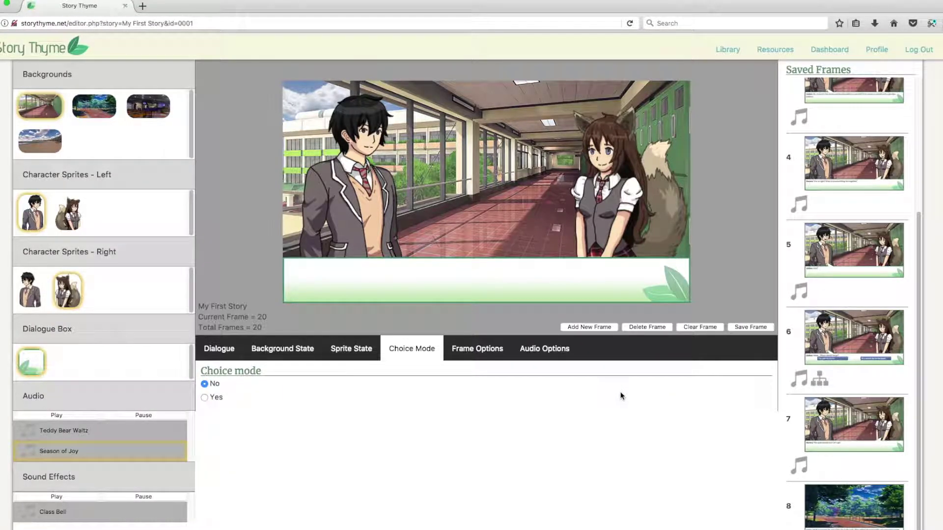
Review the beach storyline from its opening frame 15 to its closing frame 19.
scroll(836, 379, "down", 10)
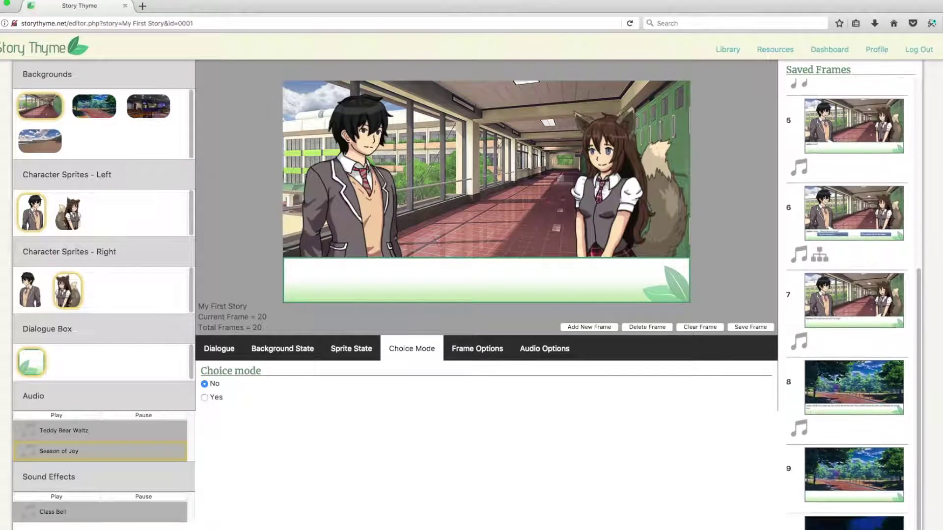
scroll(837, 379, "down", 4)
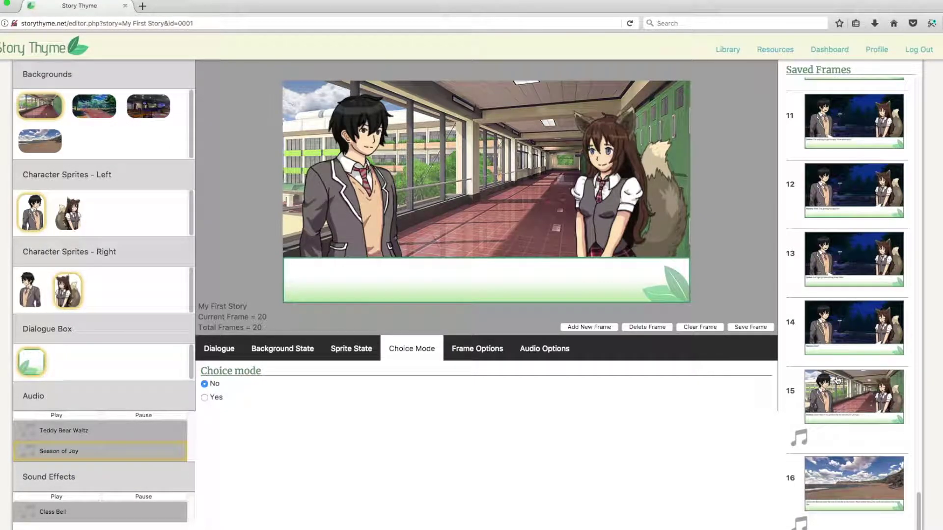
left_click(853, 401)
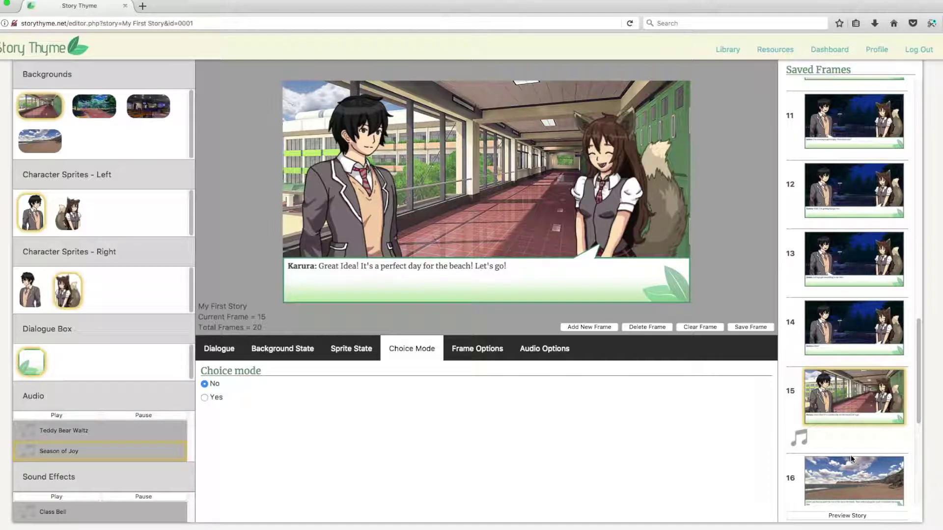
scroll(851, 455, "down", 5)
scroll(849, 445, "down", 1)
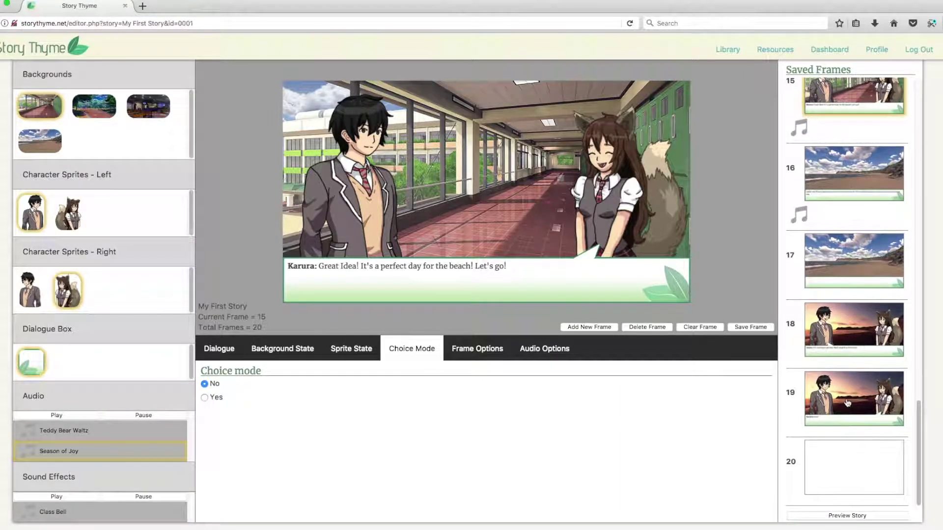
left_click(847, 403)
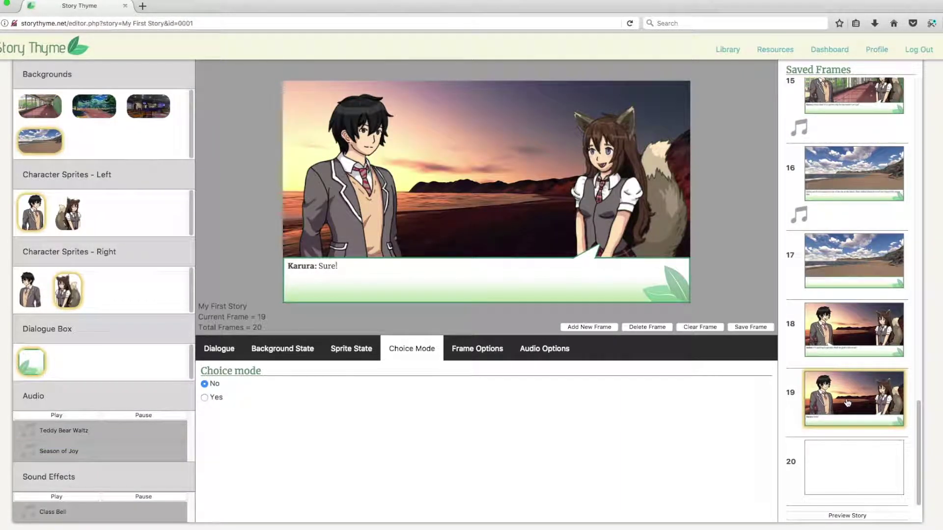
Build frame 20 with the night-time café exterior, the dialogue box, Jaiden on the left and Karura on the right, and save it.
left_click(844, 465)
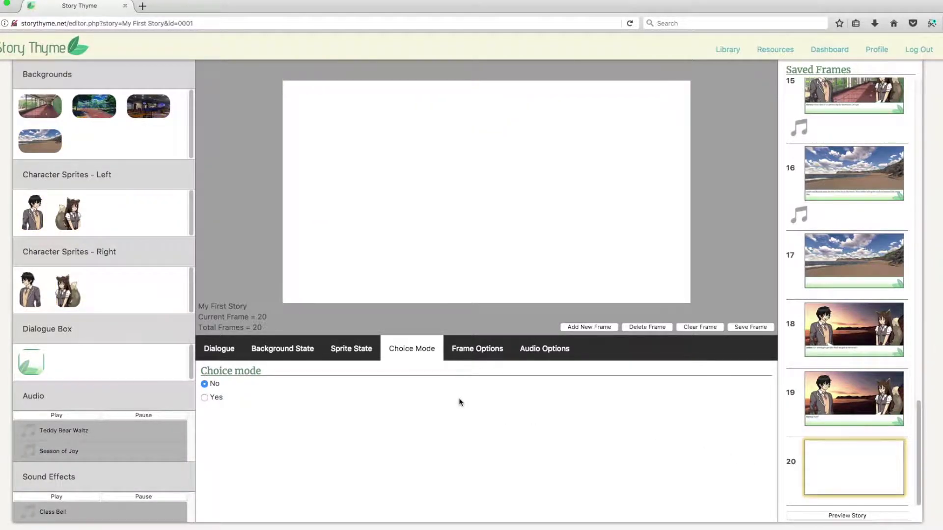
left_click(148, 106)
left_click(282, 348)
left_click(387, 415)
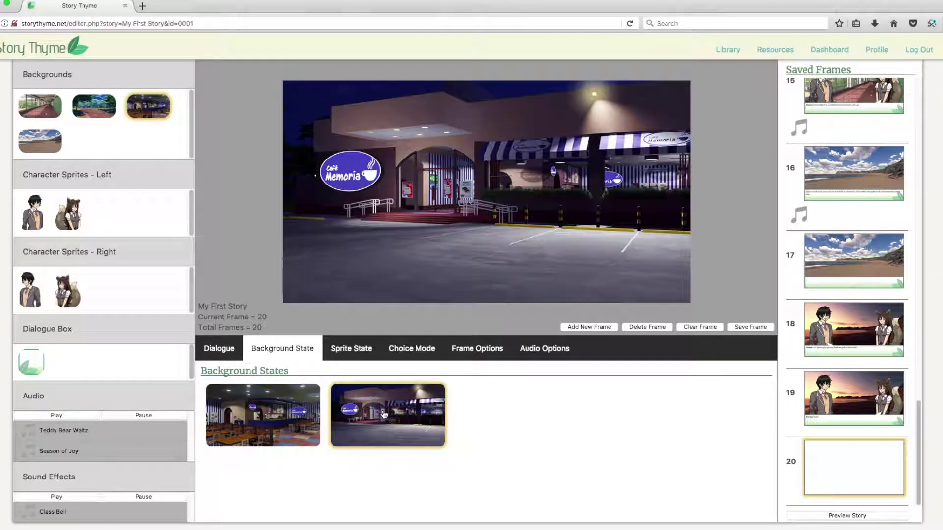
left_click(31, 362)
left_click(32, 212)
left_click(68, 289)
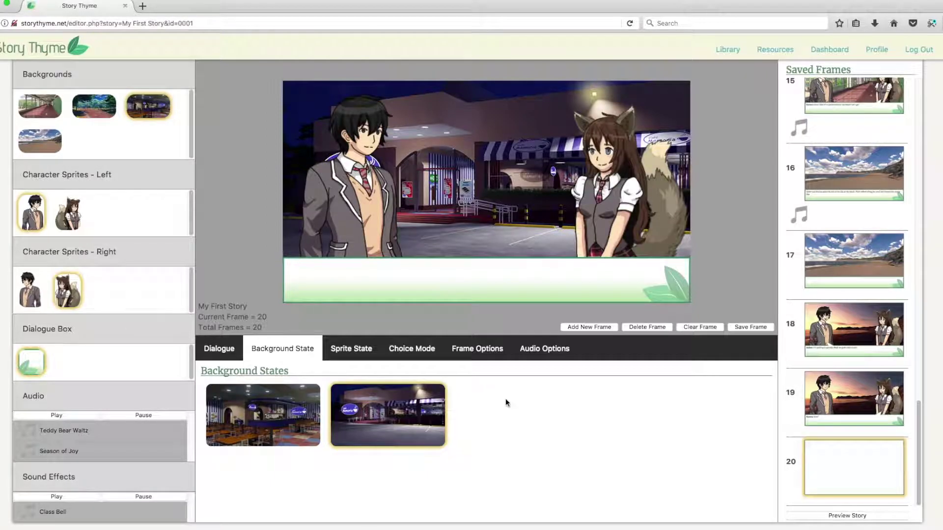
left_click(750, 327)
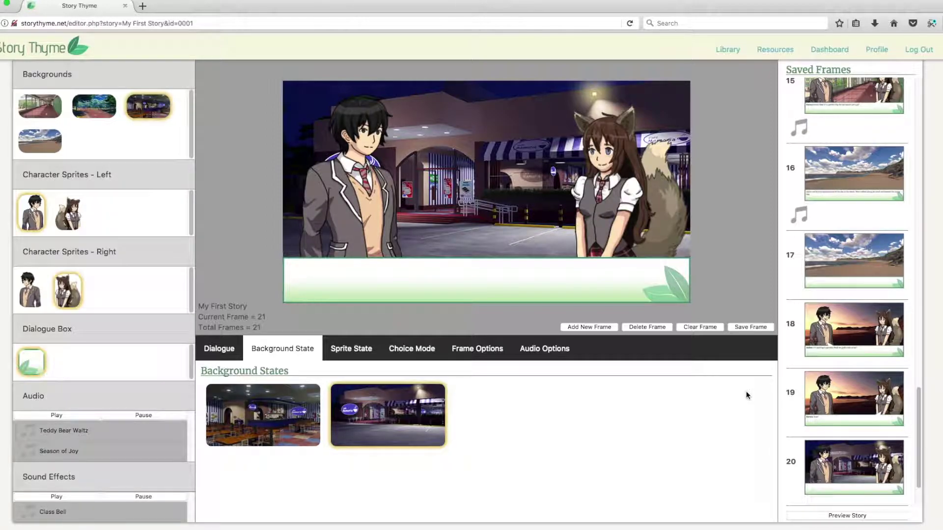
Make frame 14, the last frame of the park storyline, lead to frame 20 and save the frame.
scroll(864, 392, "up", 5)
scroll(863, 392, "up", 3)
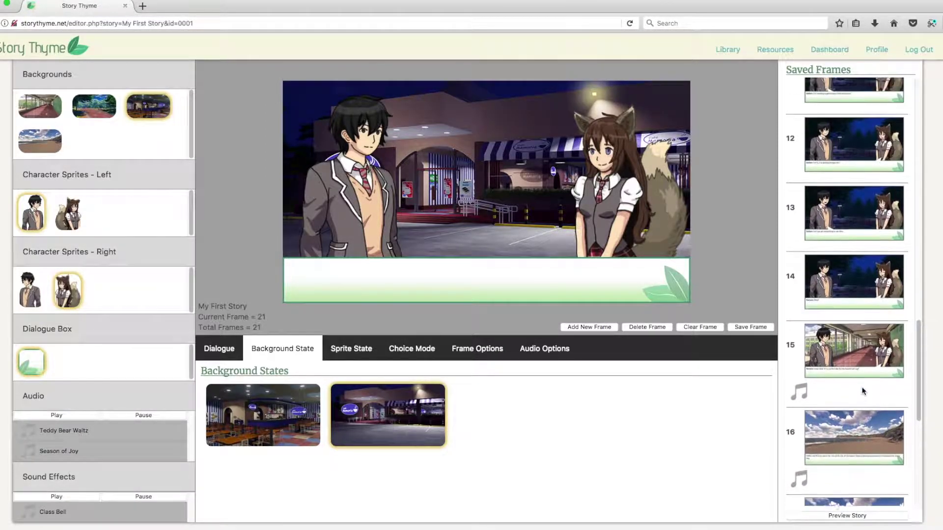
left_click(848, 285)
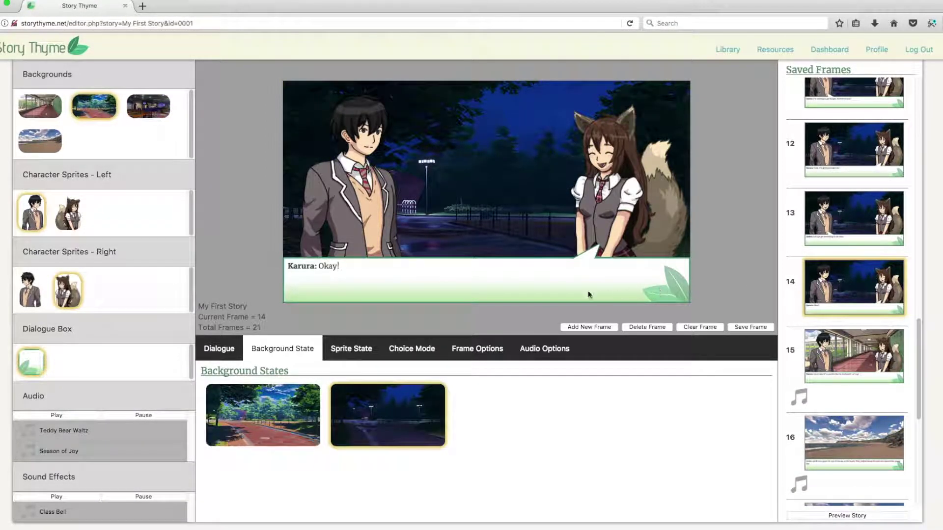
left_click(488, 353)
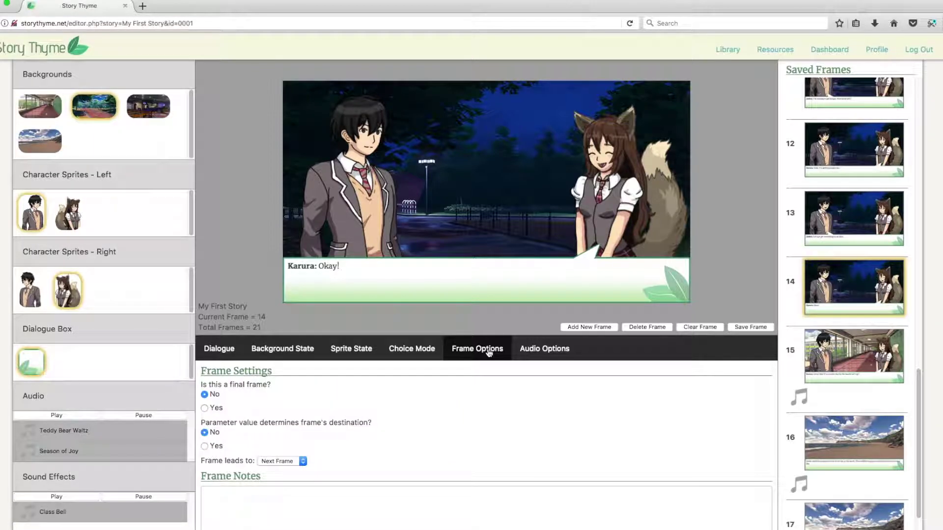
scroll(480, 407, "down", 2)
scroll(479, 407, "down", 5)
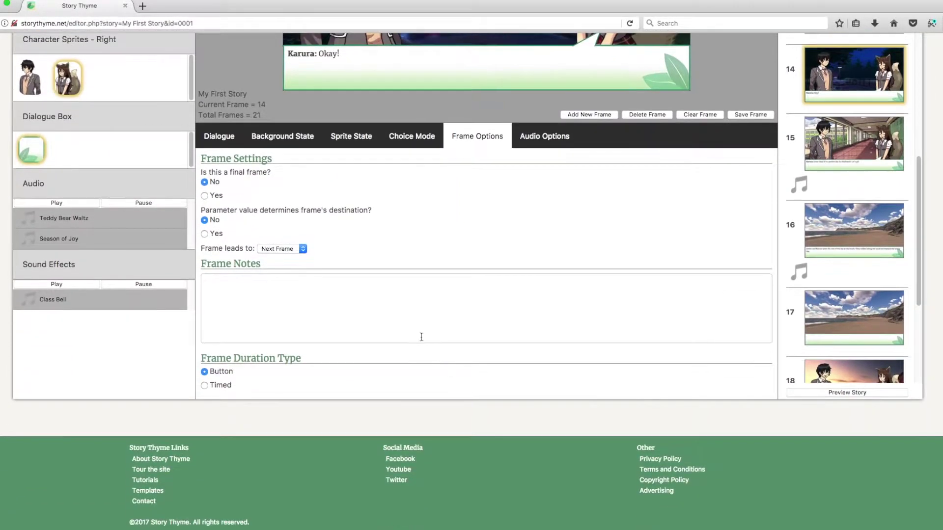
scroll(399, 322, "up", 2)
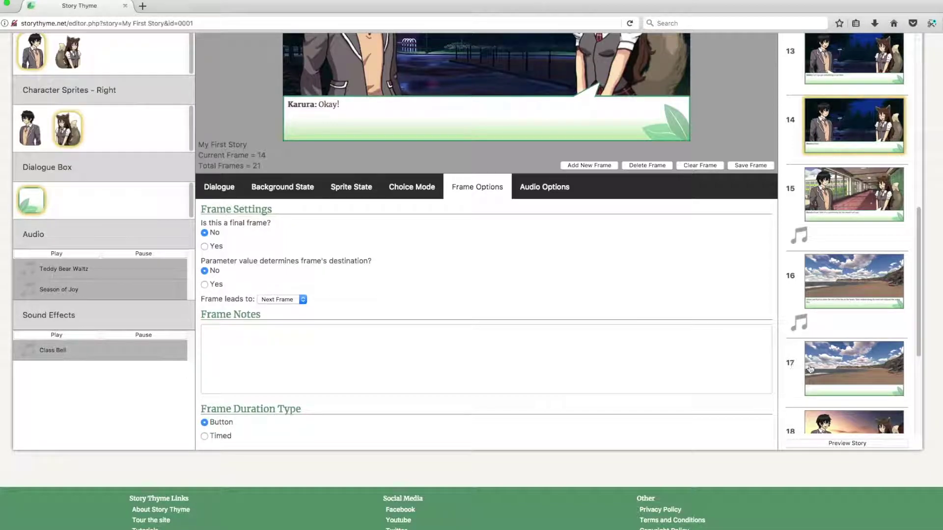
scroll(806, 363, "down", 5)
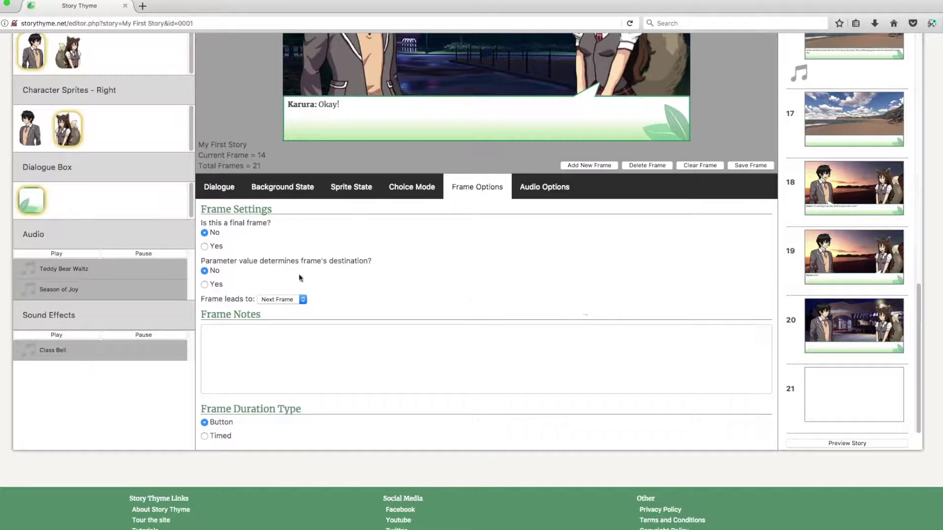
left_click(284, 299)
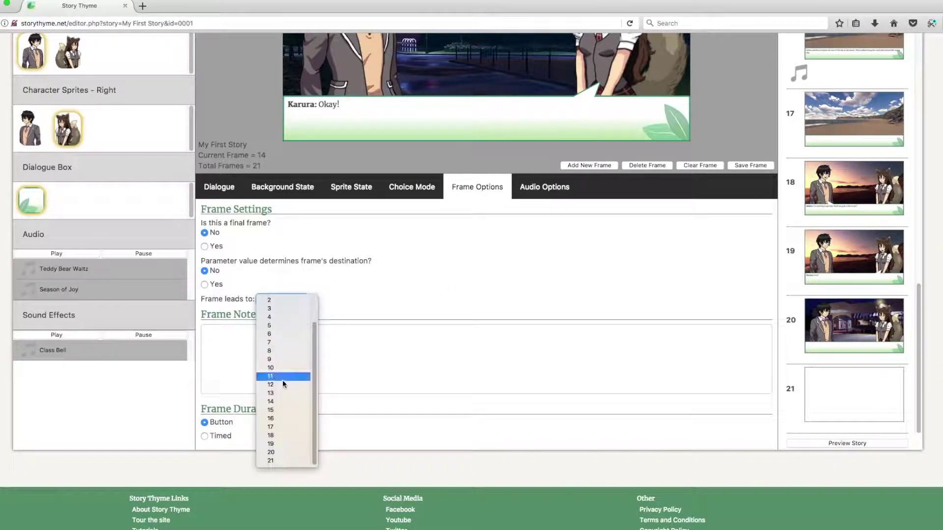
left_click(287, 450)
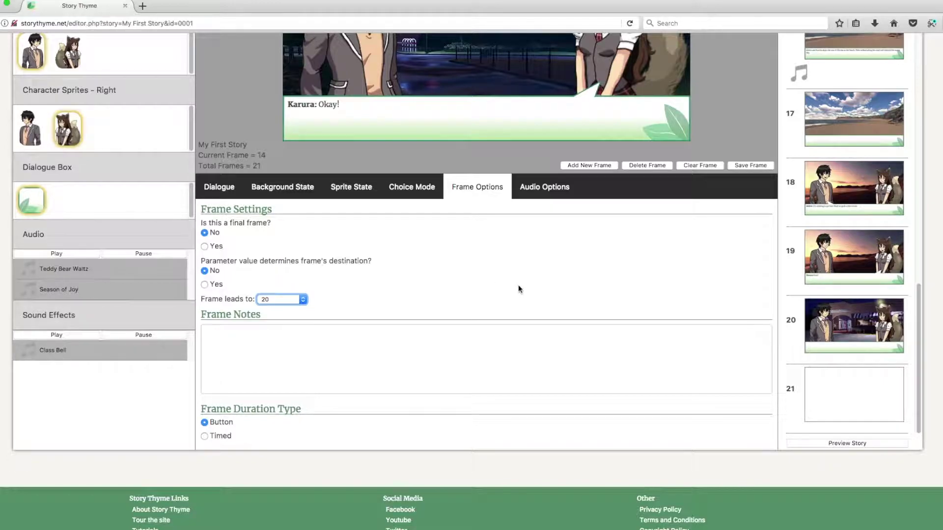
scroll(517, 286, "up", 5)
left_click(750, 327)
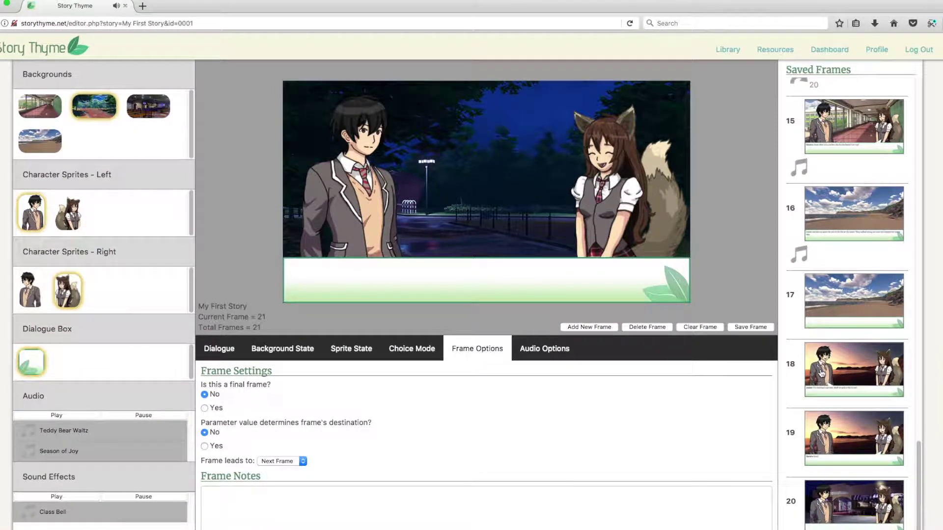
Check the café scene in frame 20 and look back through the saved frames leading up to it.
scroll(821, 374, "down", 1)
left_click(846, 473)
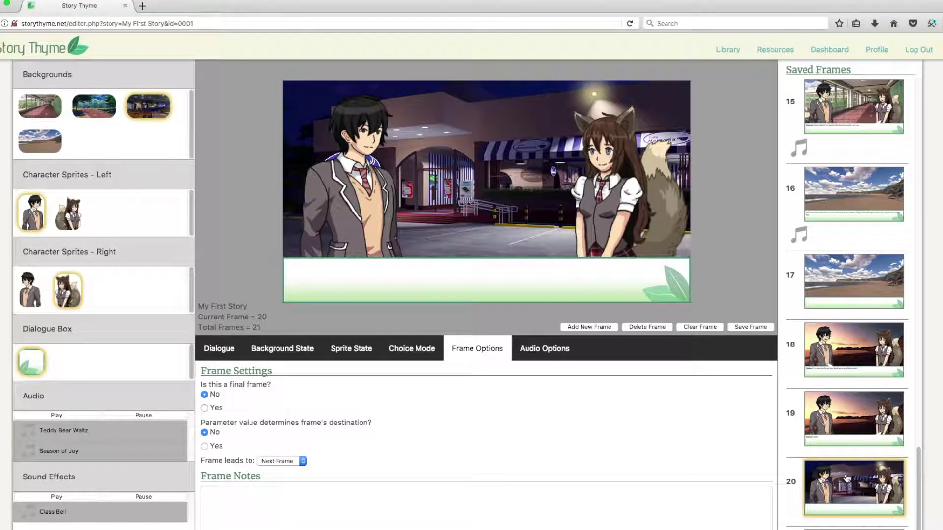
scroll(802, 306, "up", 15)
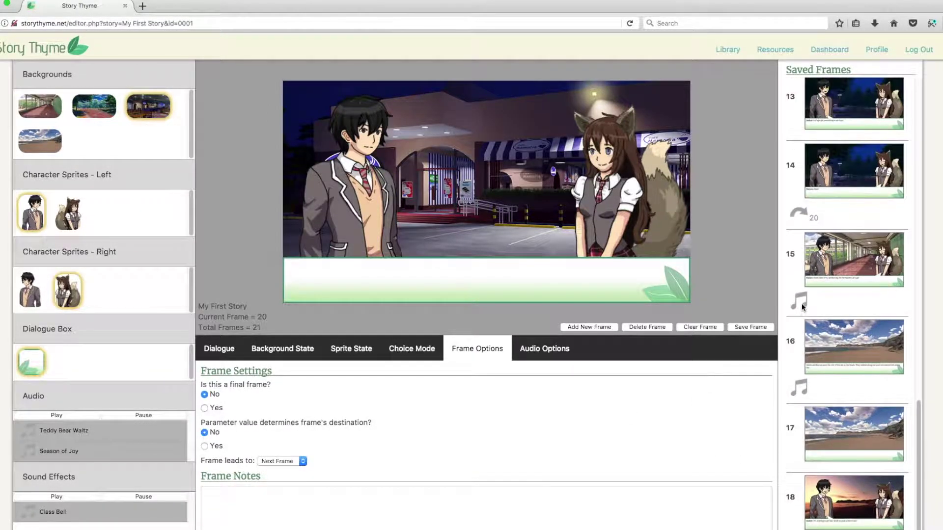
scroll(802, 308, "up", 3)
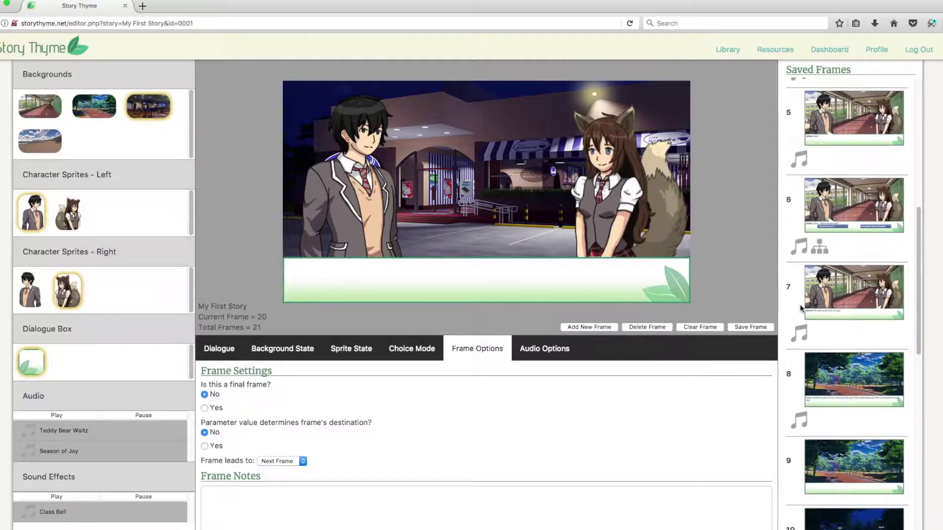
Preview the story from frame 6 with the choice "The park sounds fun" through to the café scene, and end the preview.
left_click(845, 221)
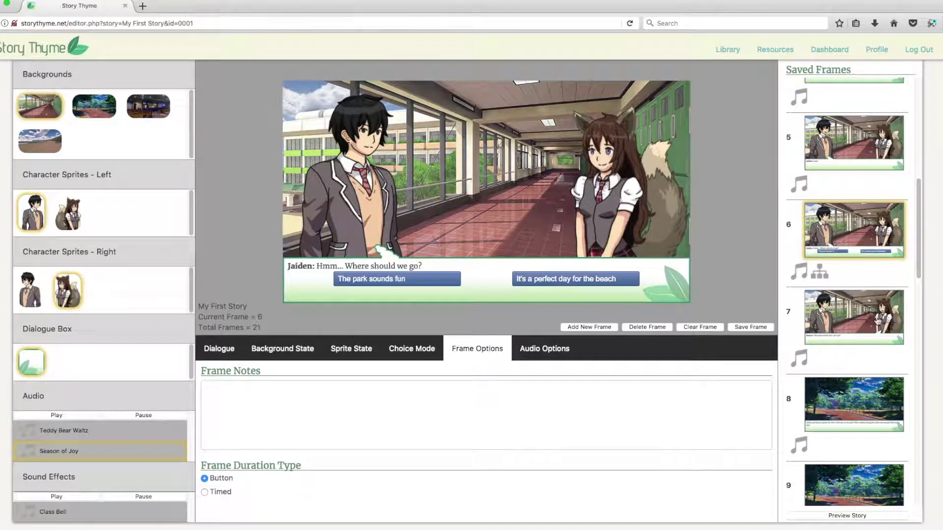
scroll(819, 229, "down", 10)
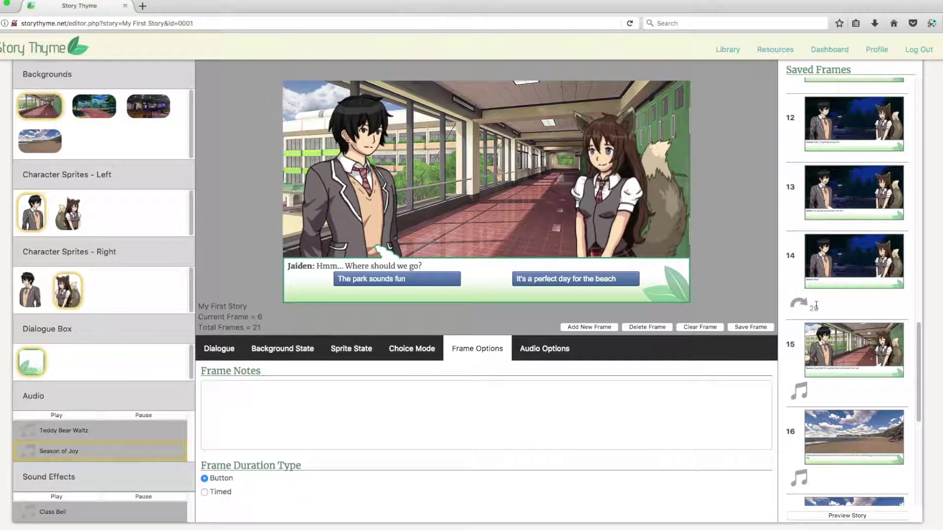
left_click(829, 517)
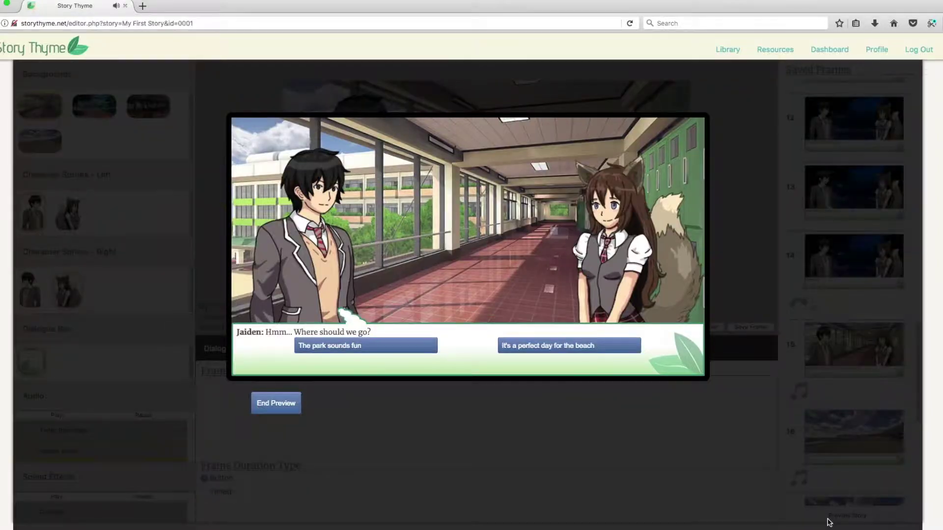
left_click(337, 348)
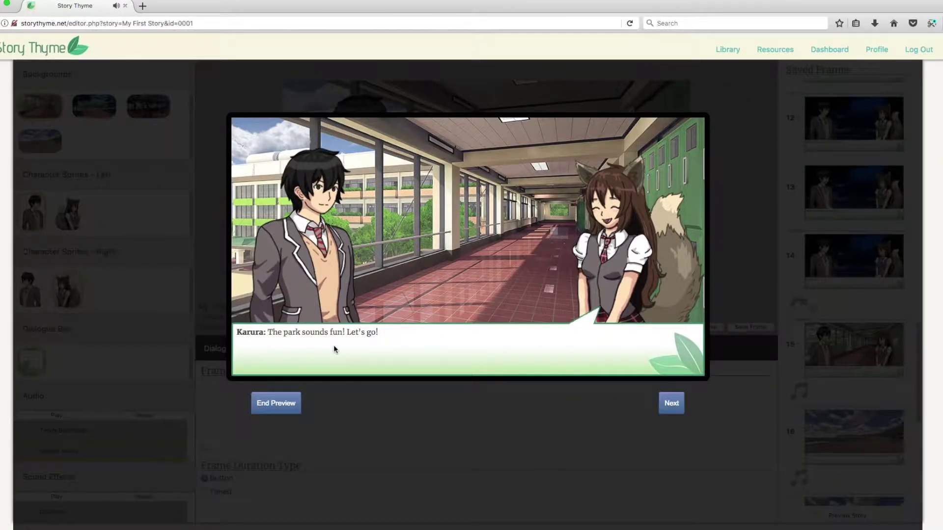
left_click(668, 407)
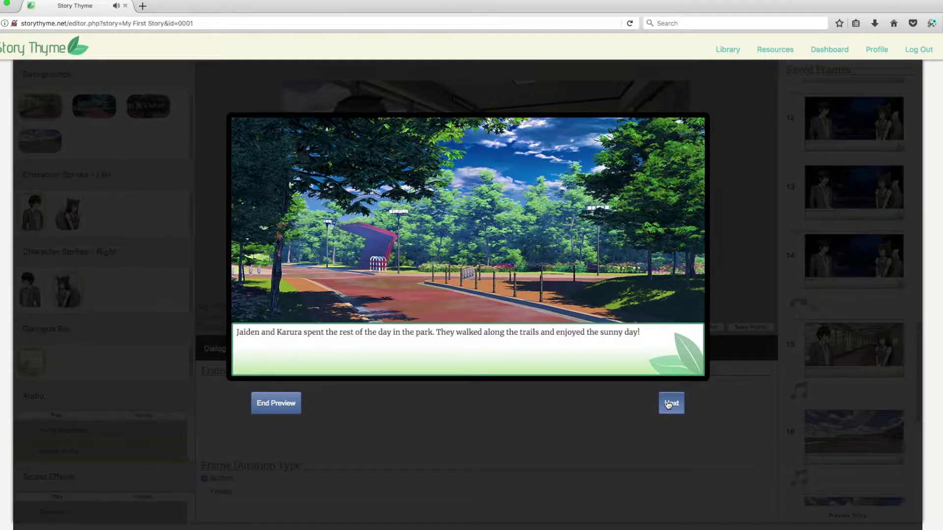
left_click(667, 404)
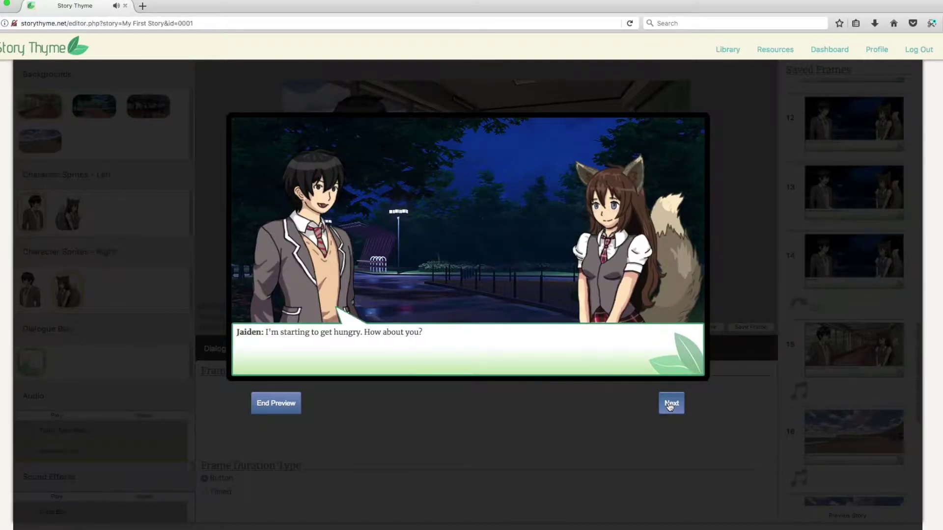
left_click(669, 404)
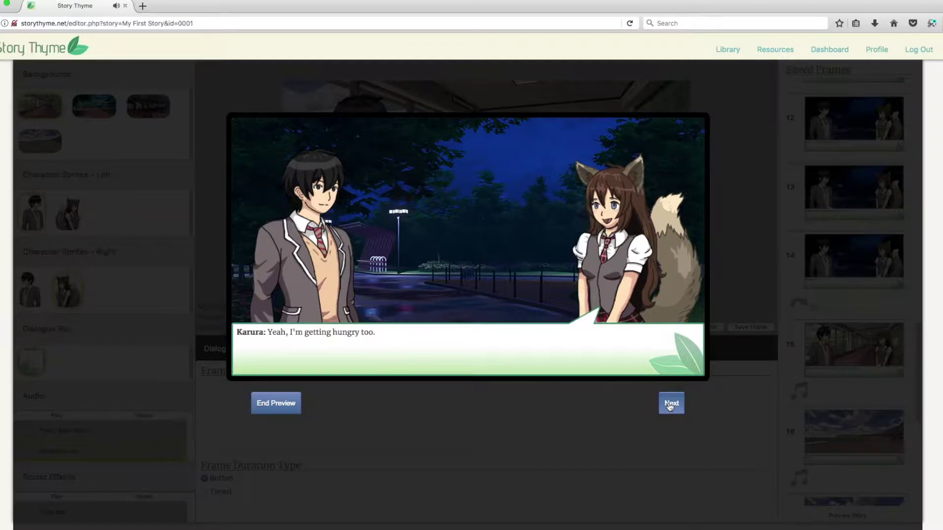
left_click(670, 404)
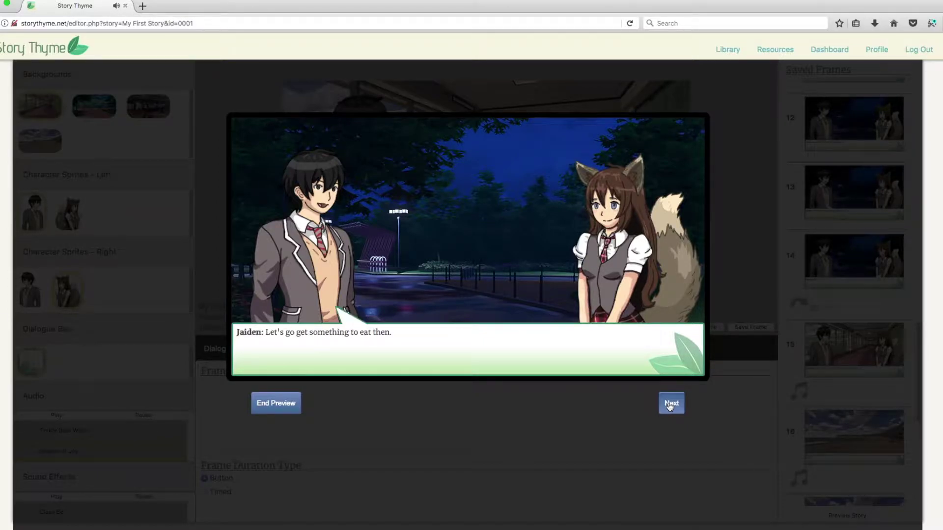
left_click(669, 405)
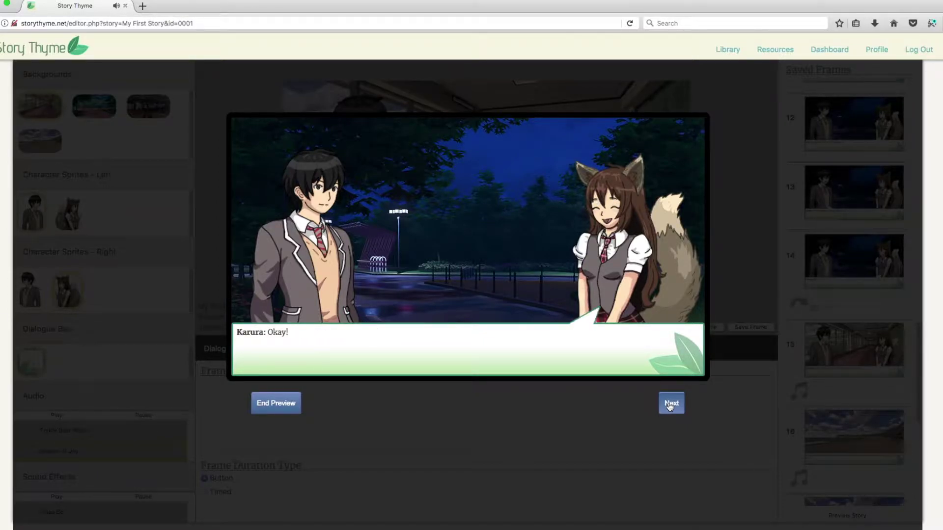
left_click(670, 404)
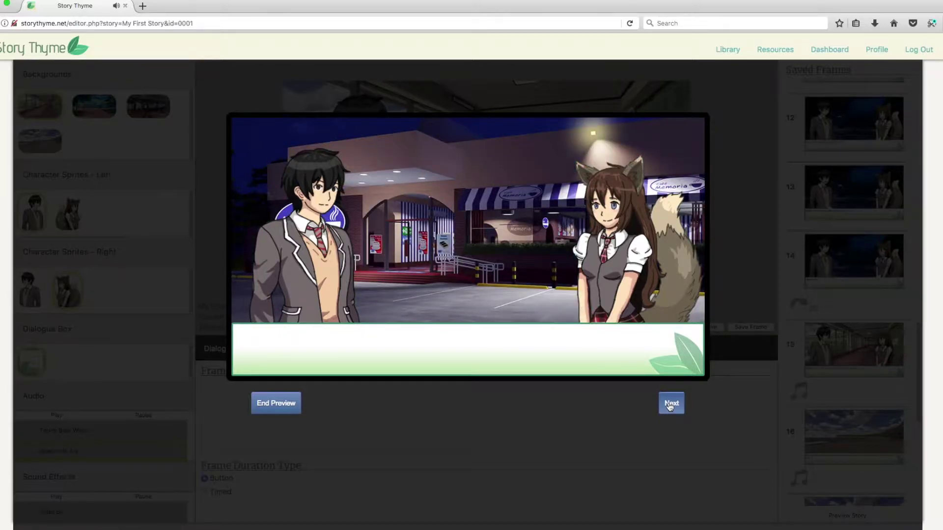
left_click(259, 411)
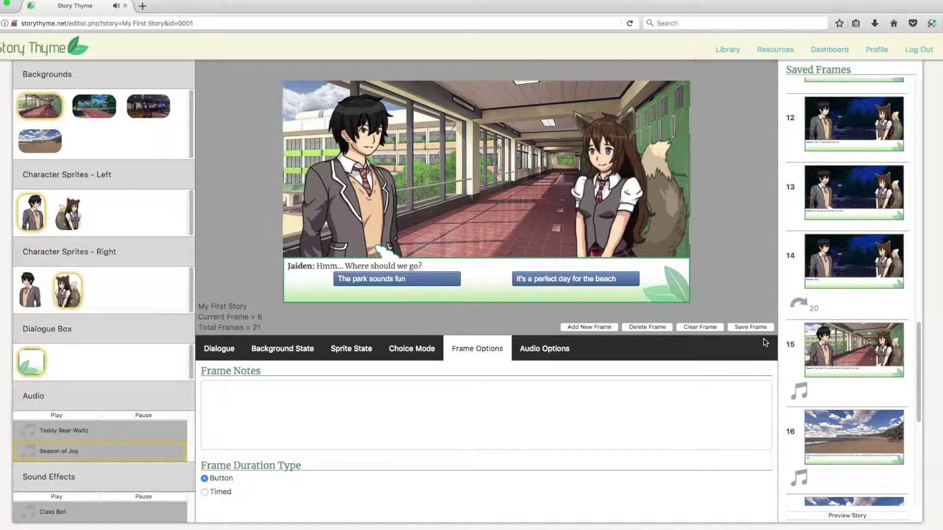
Preview the story from frame 6 with the choice "It's a perfect day for the beach" through to the café scene, and end the preview.
left_click(857, 517)
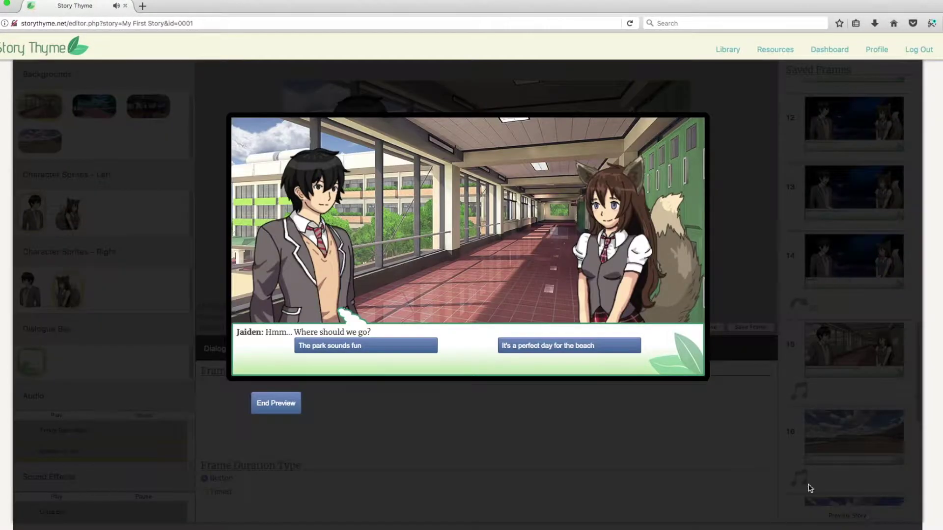
left_click(546, 347)
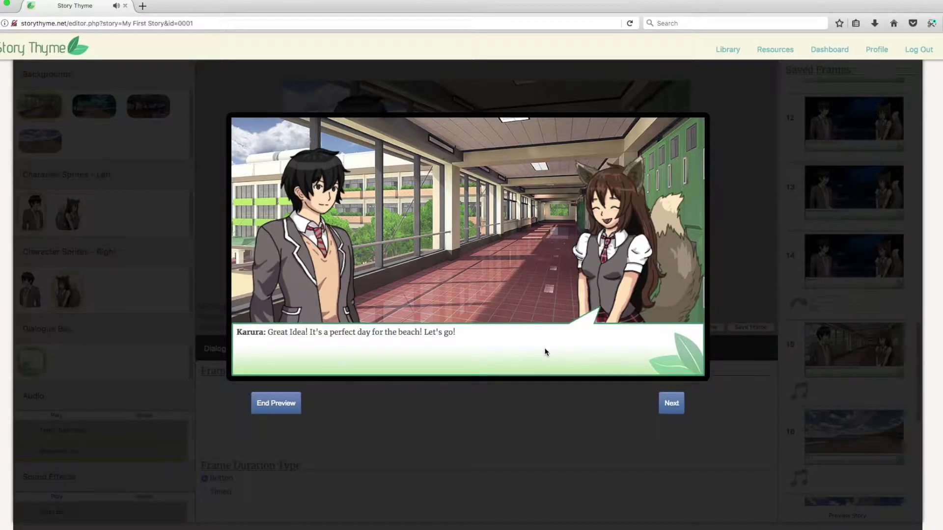
left_click(674, 410)
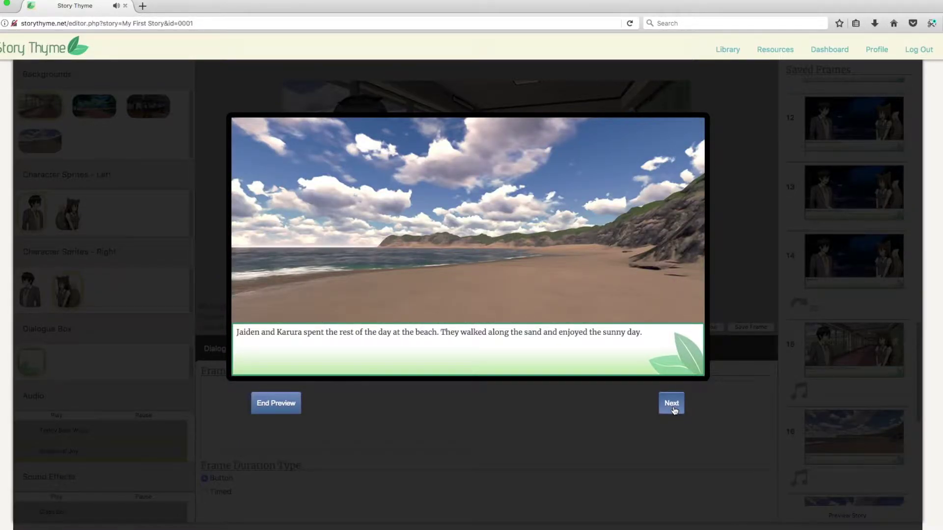
left_click(674, 410)
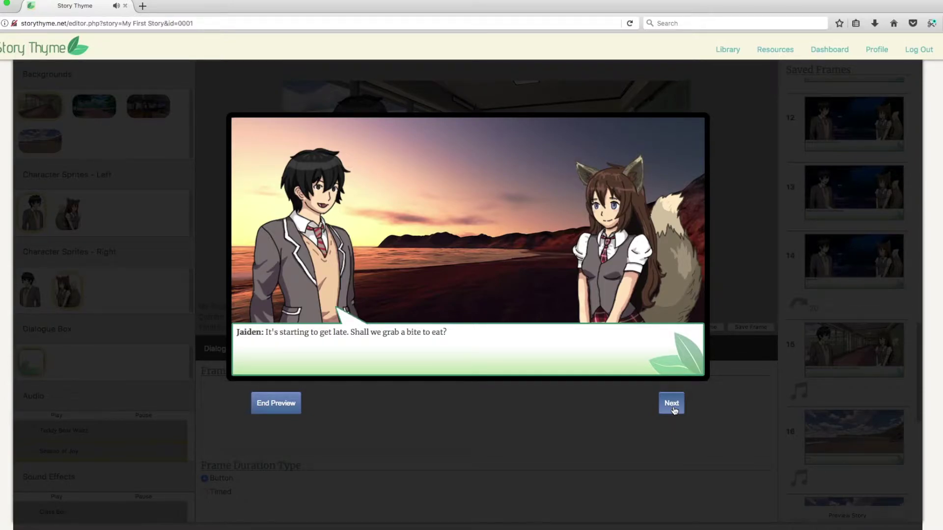
left_click(674, 410)
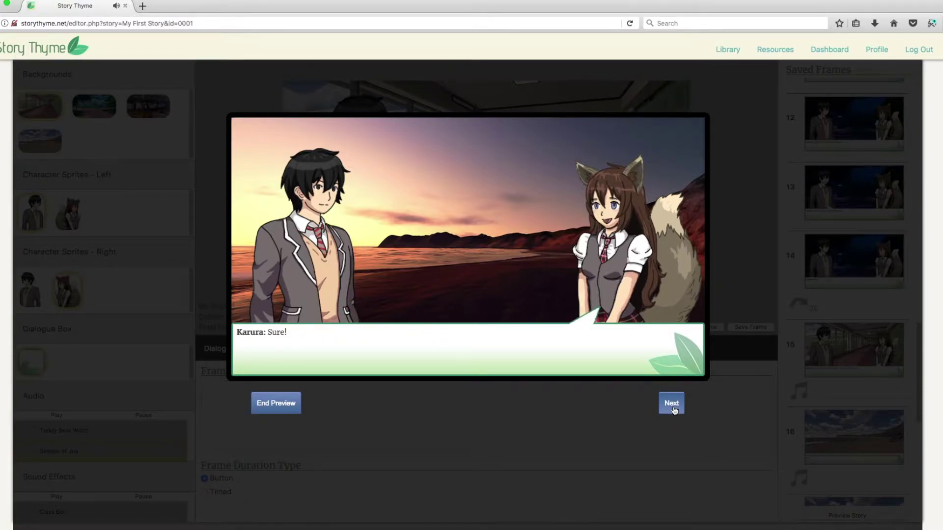
left_click(675, 411)
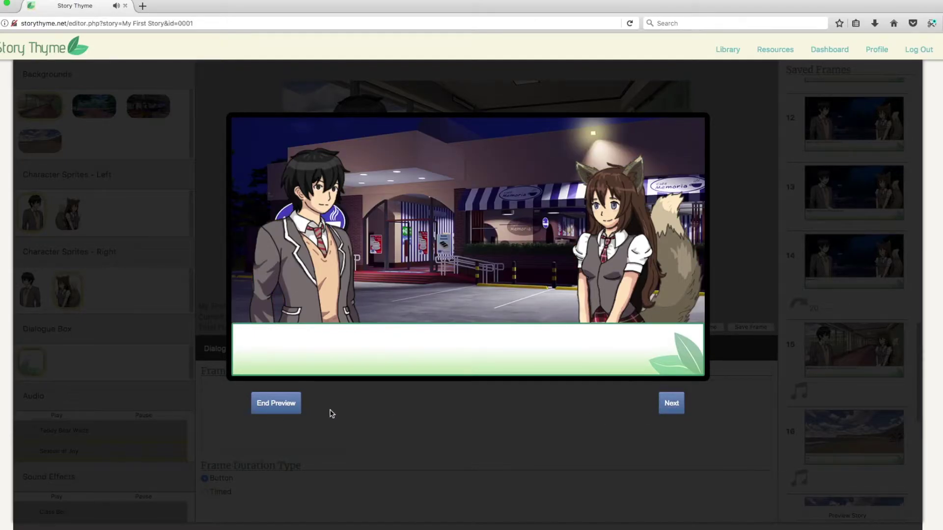
left_click(277, 404)
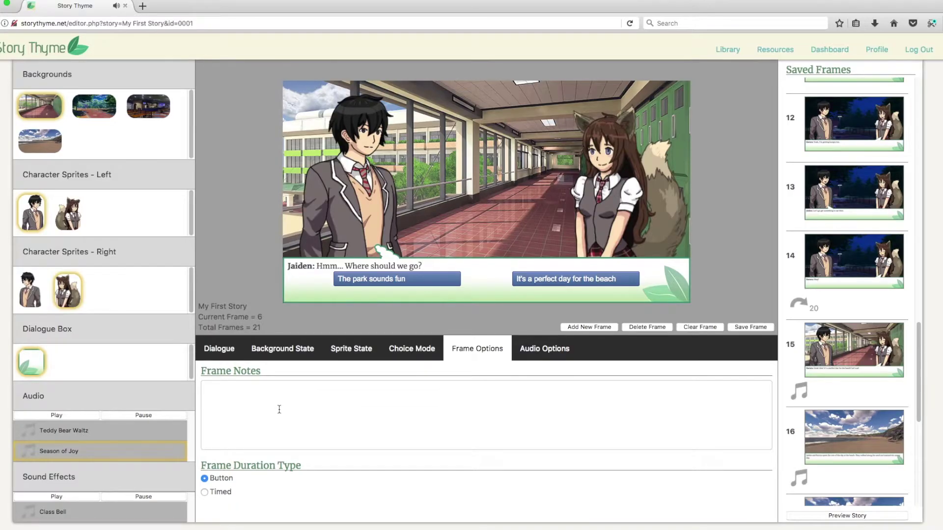